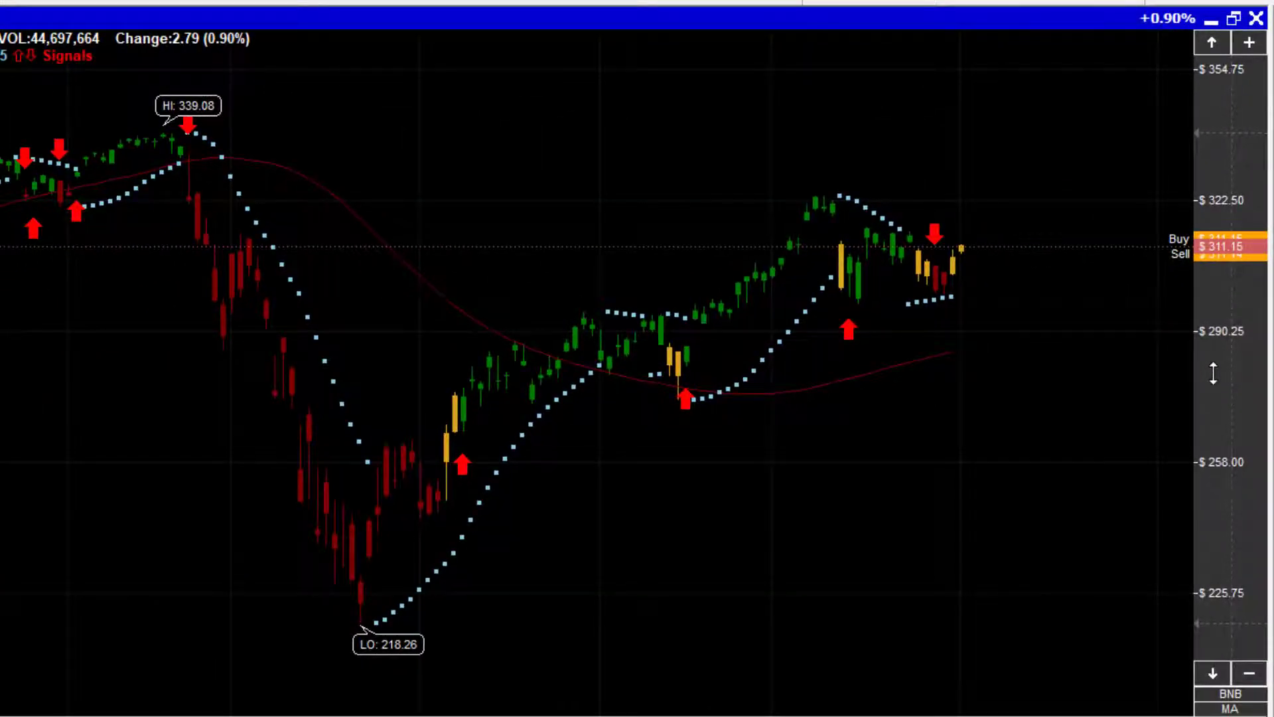
# - Compress the SPY daily price axis so the 218.26 low to 339.08 high swing fits
pyautogui.moveTo(1213, 373)
pyautogui.mouseDown()
pyautogui.moveTo(1219, 86)
pyautogui.moveTo(1208, 577)
pyautogui.moveTo(1215, 378)
pyautogui.mouseUp()
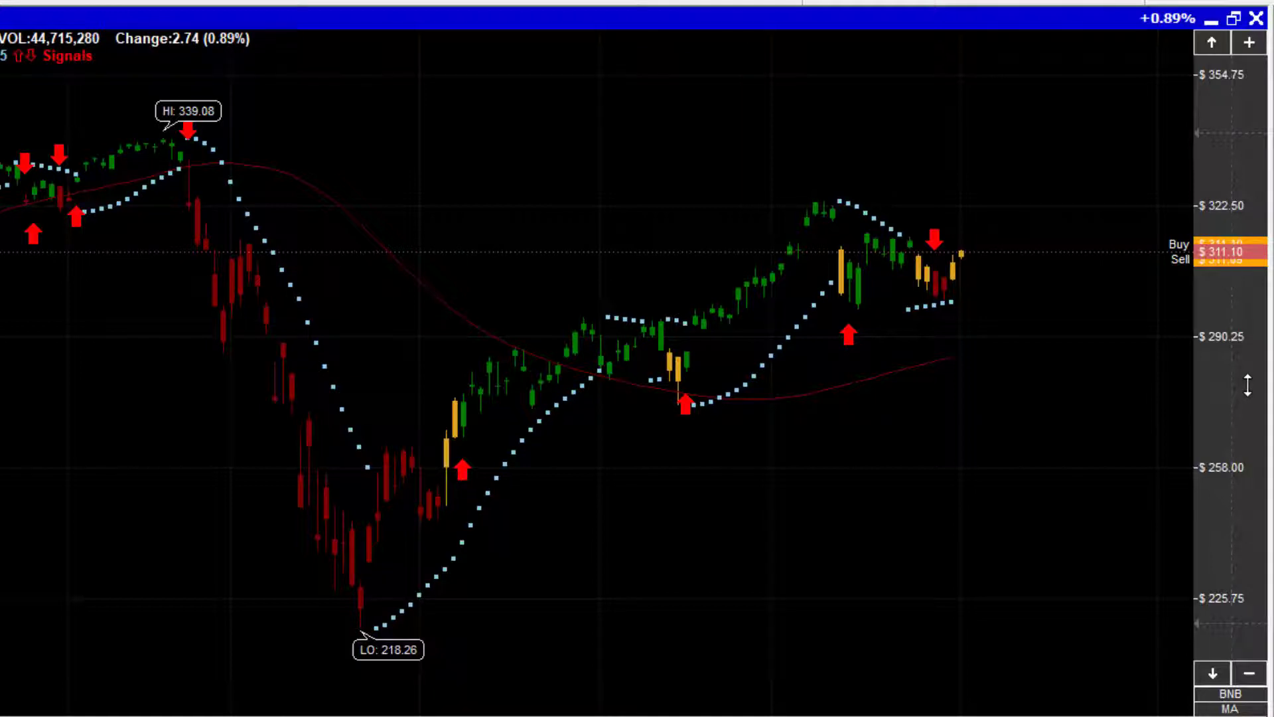
pyautogui.moveTo(1246, 386)
pyautogui.mouseDown()
pyautogui.moveTo(1254, 532)
pyautogui.moveTo(1255, 409)
pyautogui.mouseUp()
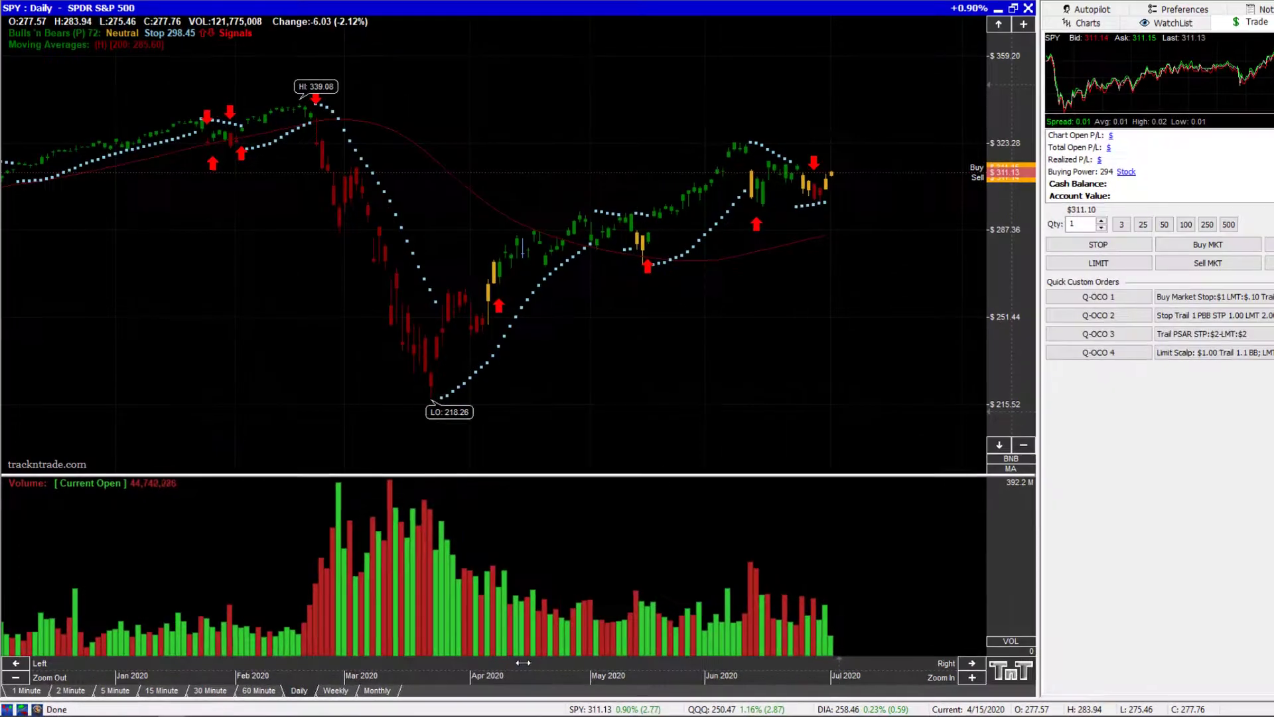
pyautogui.moveTo(797, 642); pyautogui.dragTo(813, 636)
pyautogui.moveTo(542, 663)
pyautogui.mouseDown()
pyautogui.moveTo(651, 663)
pyautogui.moveTo(422, 667)
pyautogui.moveTo(558, 665)
pyautogui.mouseUp()
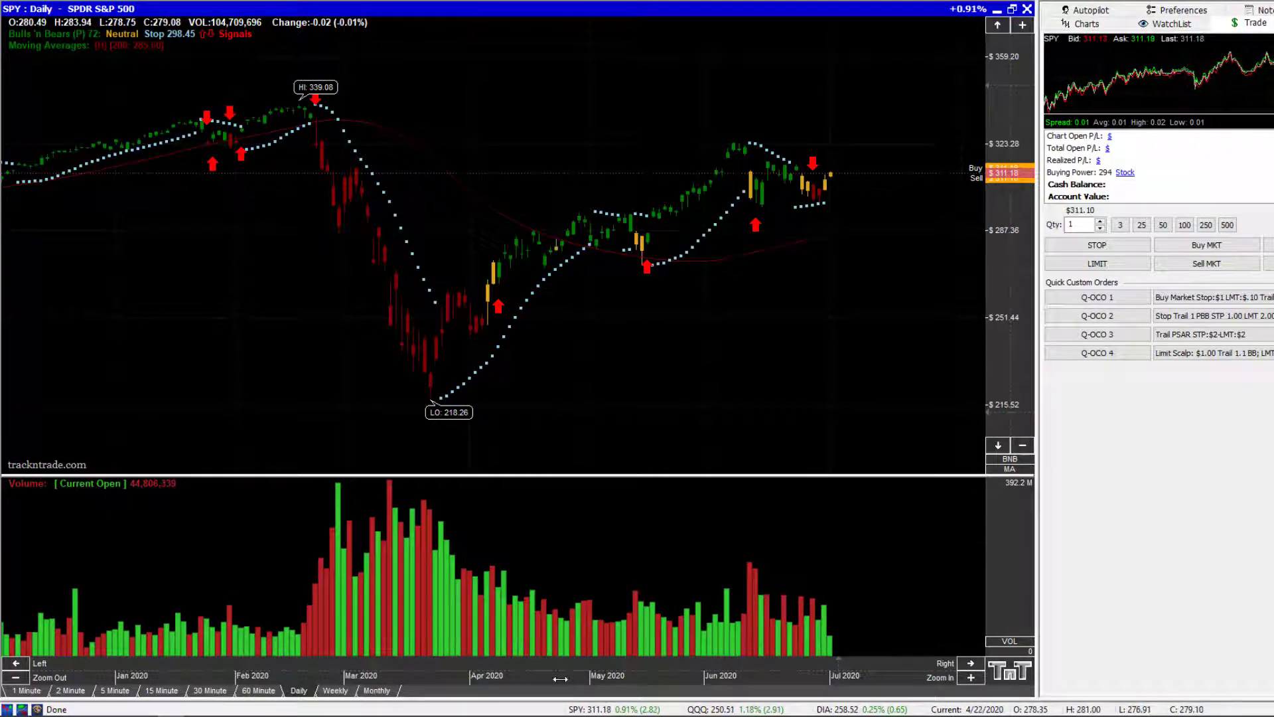
pyautogui.moveTo(560, 679); pyautogui.dragTo(504, 681)
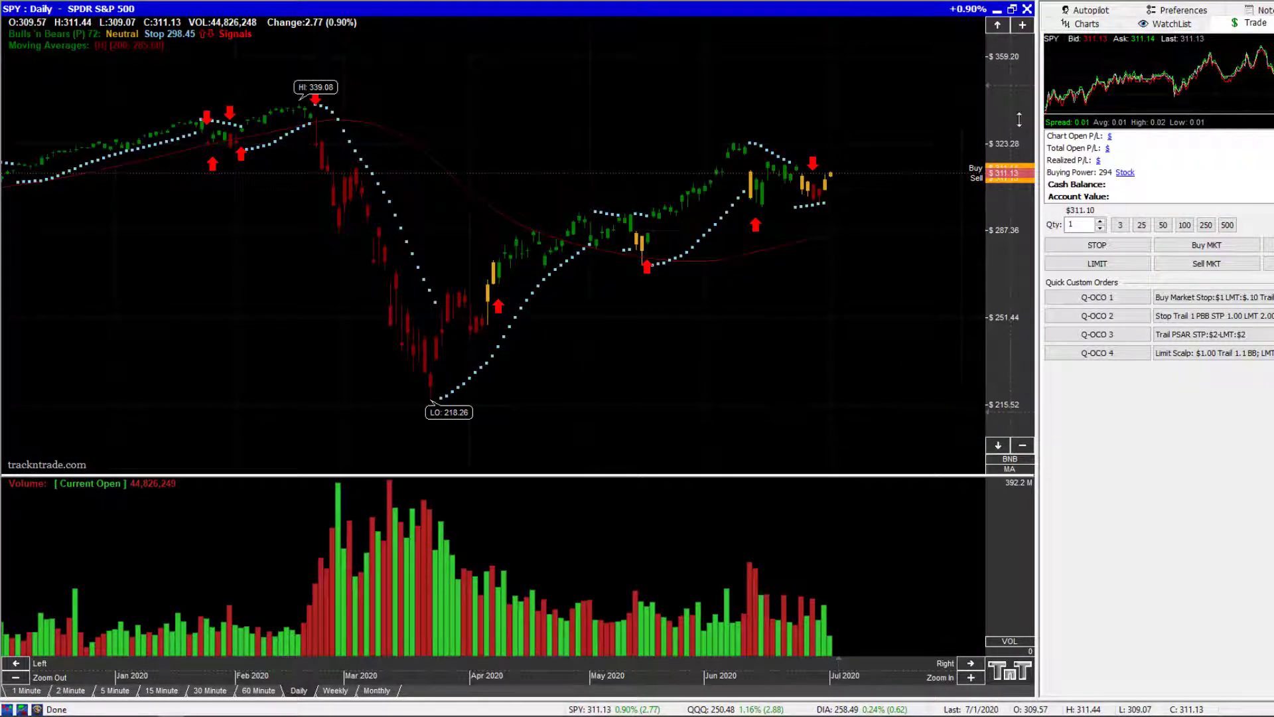
# - Tighten the price scale so the candles fill the pane between the 218.26 low and 339.08 high
pyautogui.click(1023, 25)
pyautogui.click(1023, 25)
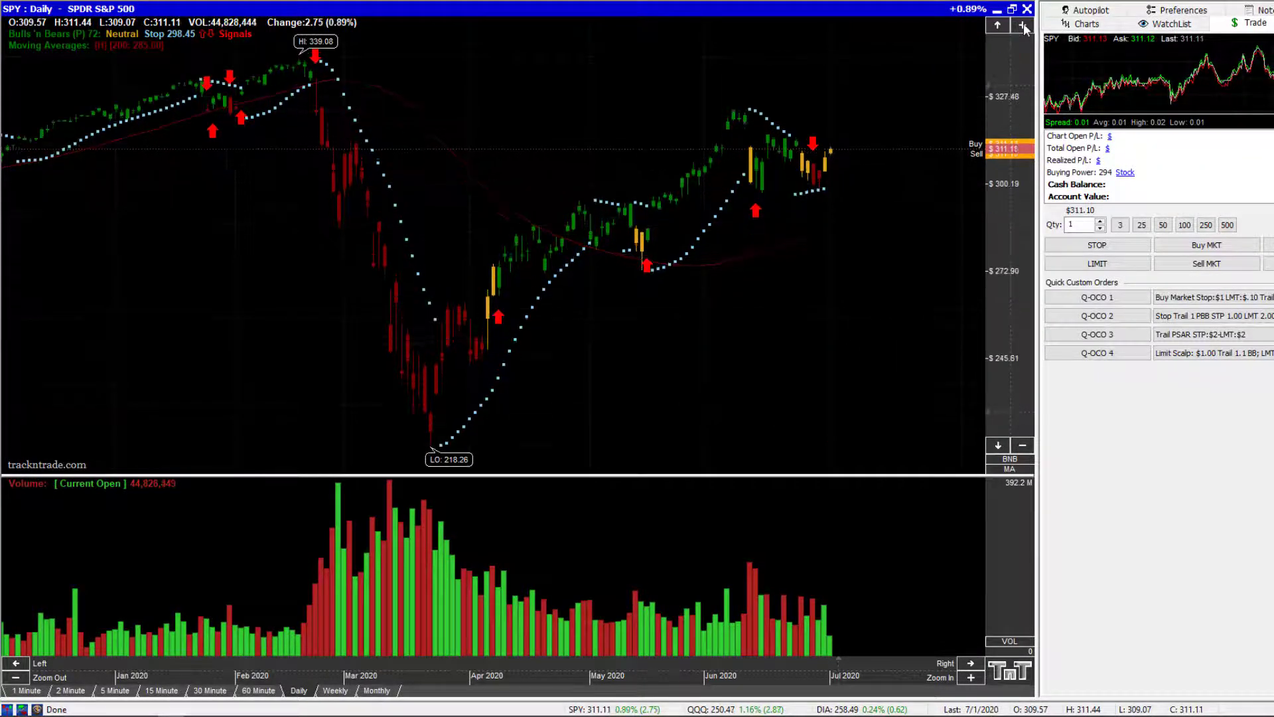
pyautogui.click(1023, 25)
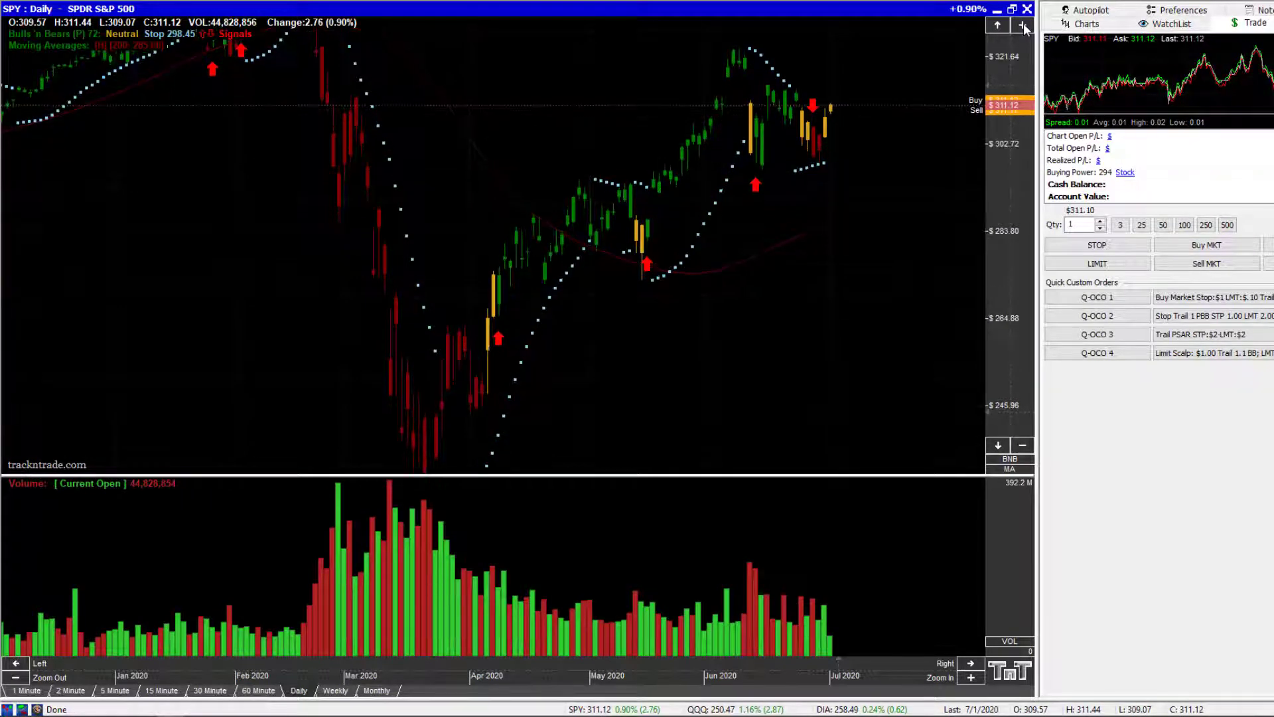
pyautogui.click(1023, 26)
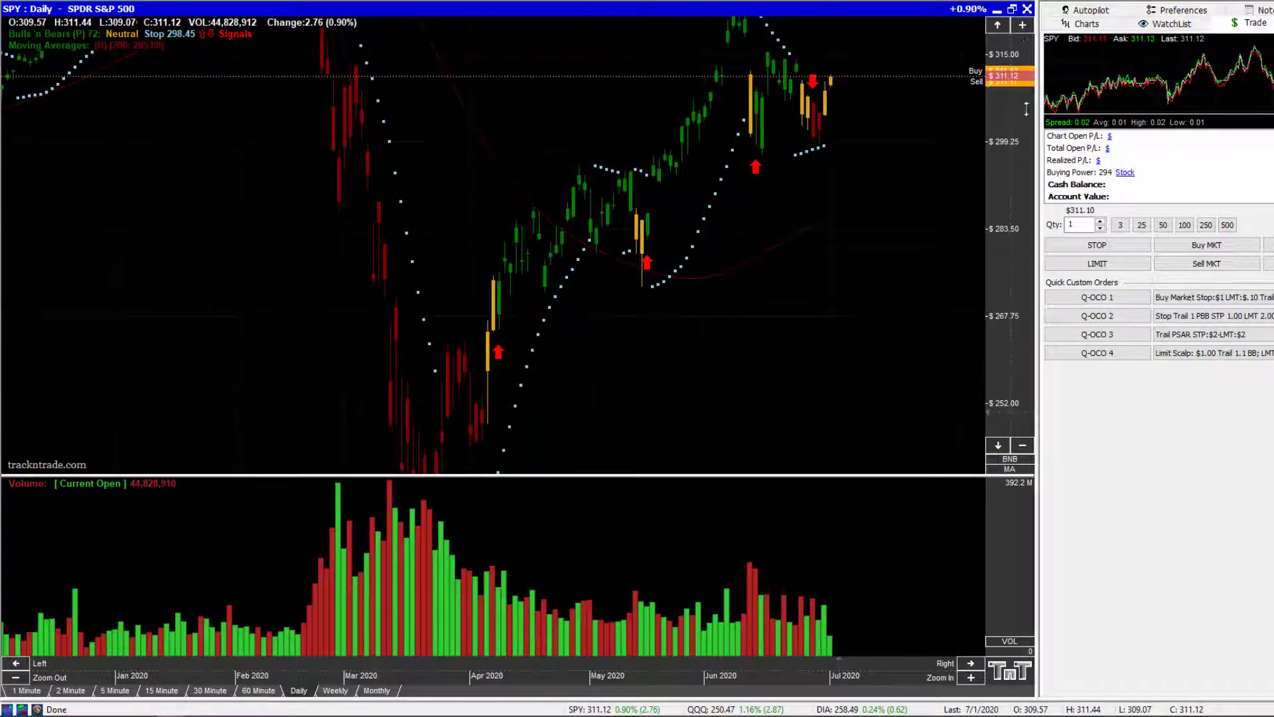
pyautogui.moveTo(1026, 109); pyautogui.dragTo(1024, 263)
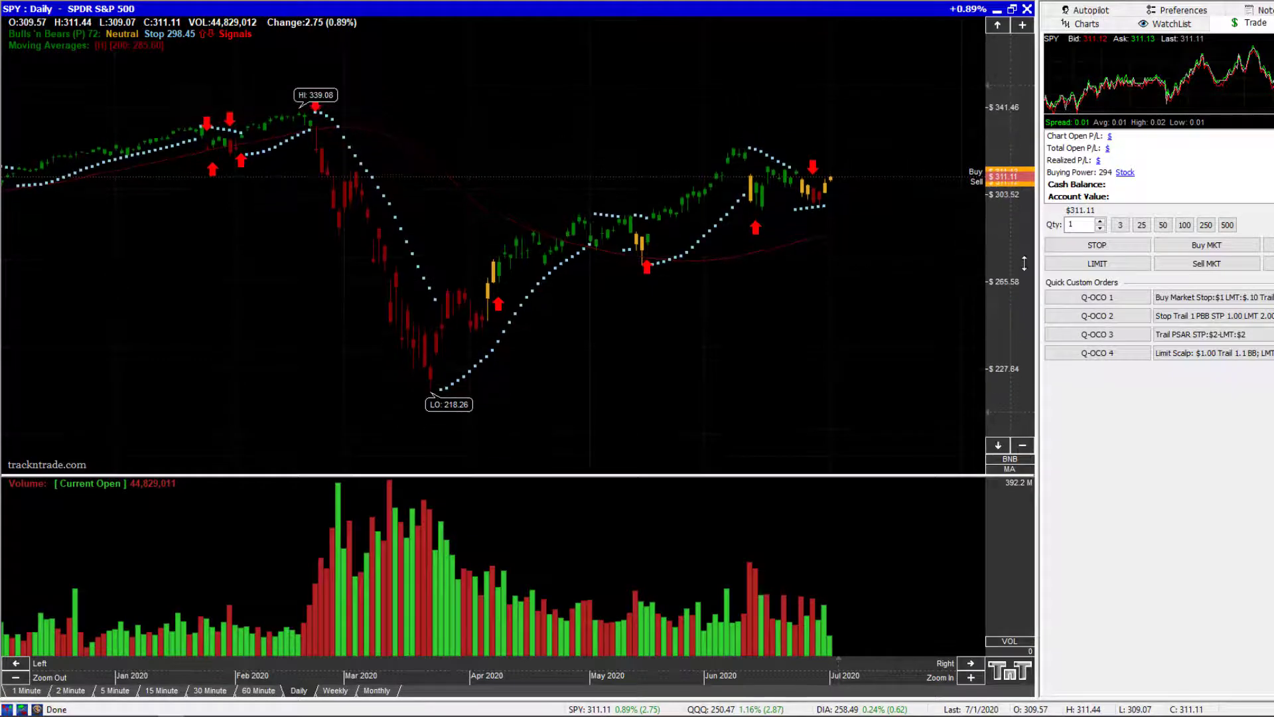
pyautogui.click(1022, 448)
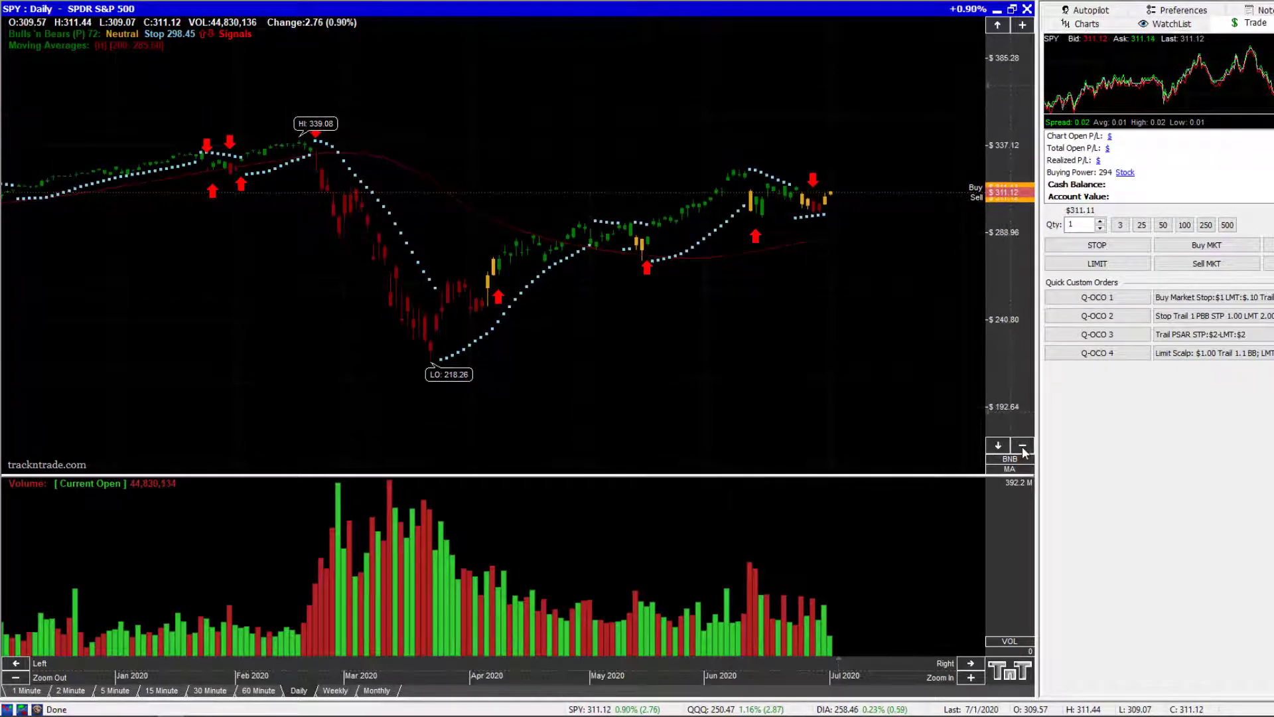
pyautogui.click(1022, 449)
pyautogui.moveTo(1028, 358); pyautogui.dragTo(1025, 285)
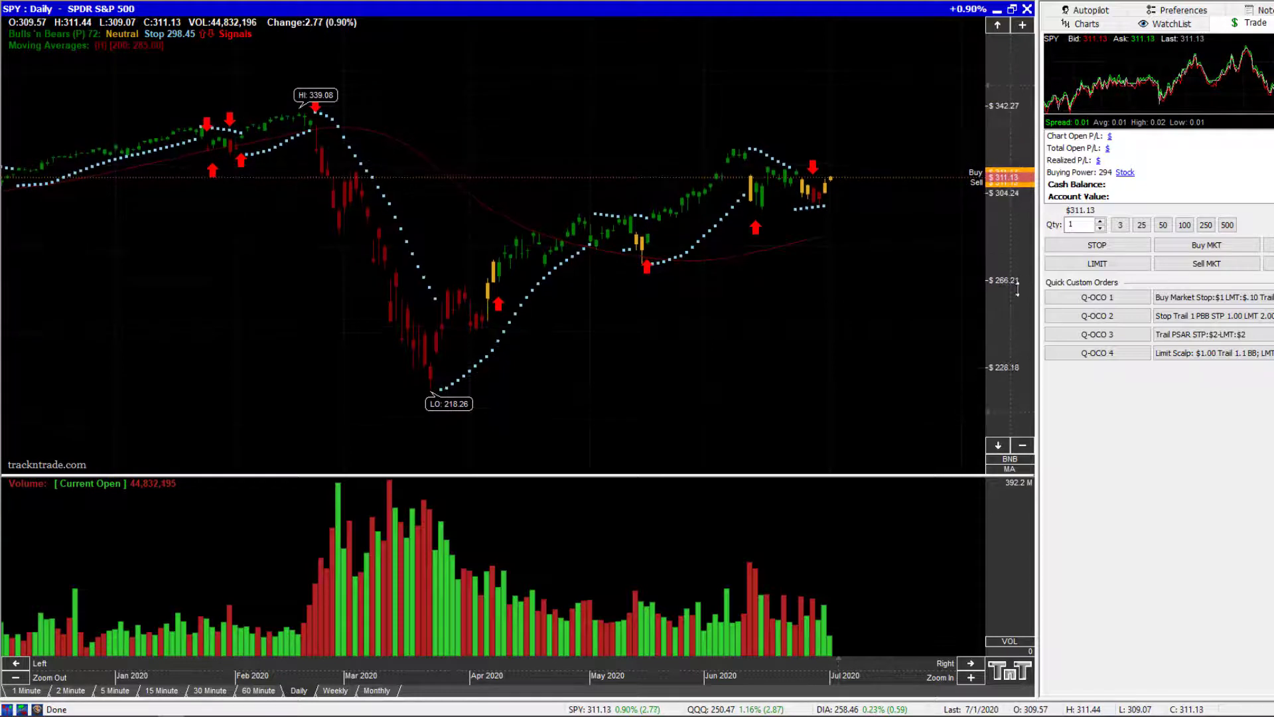
pyautogui.click(998, 445)
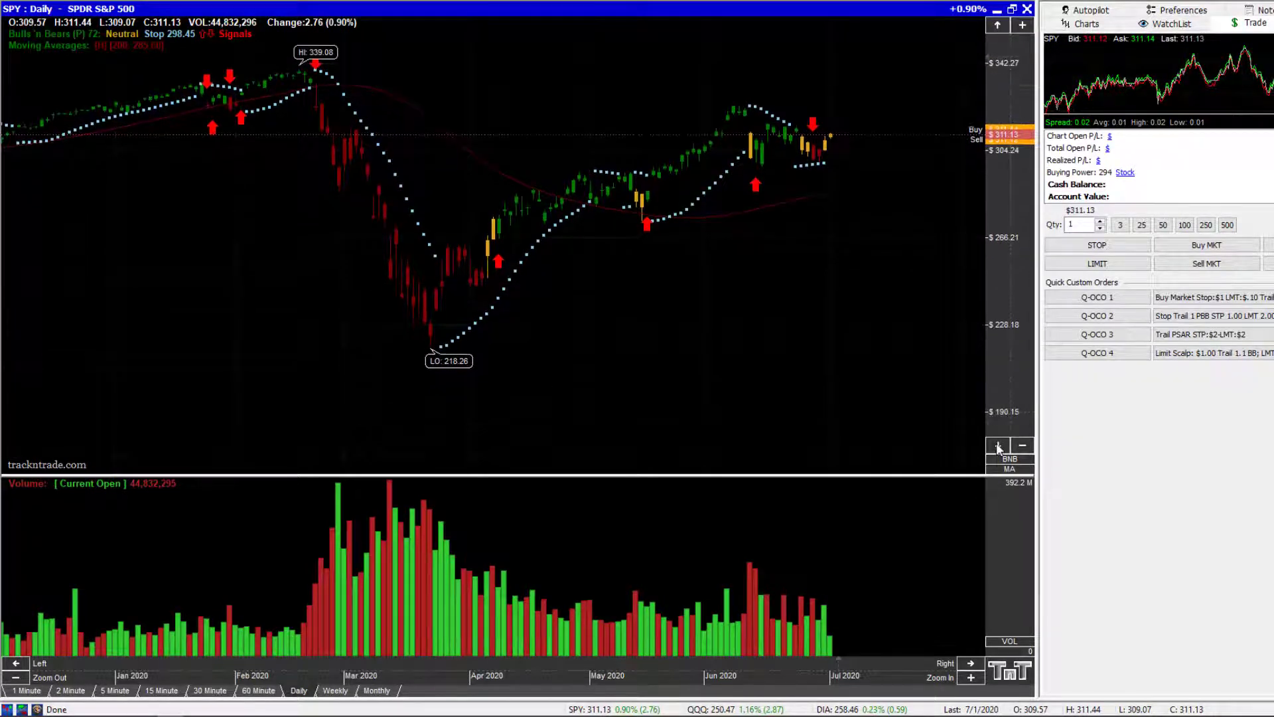
pyautogui.click(996, 26)
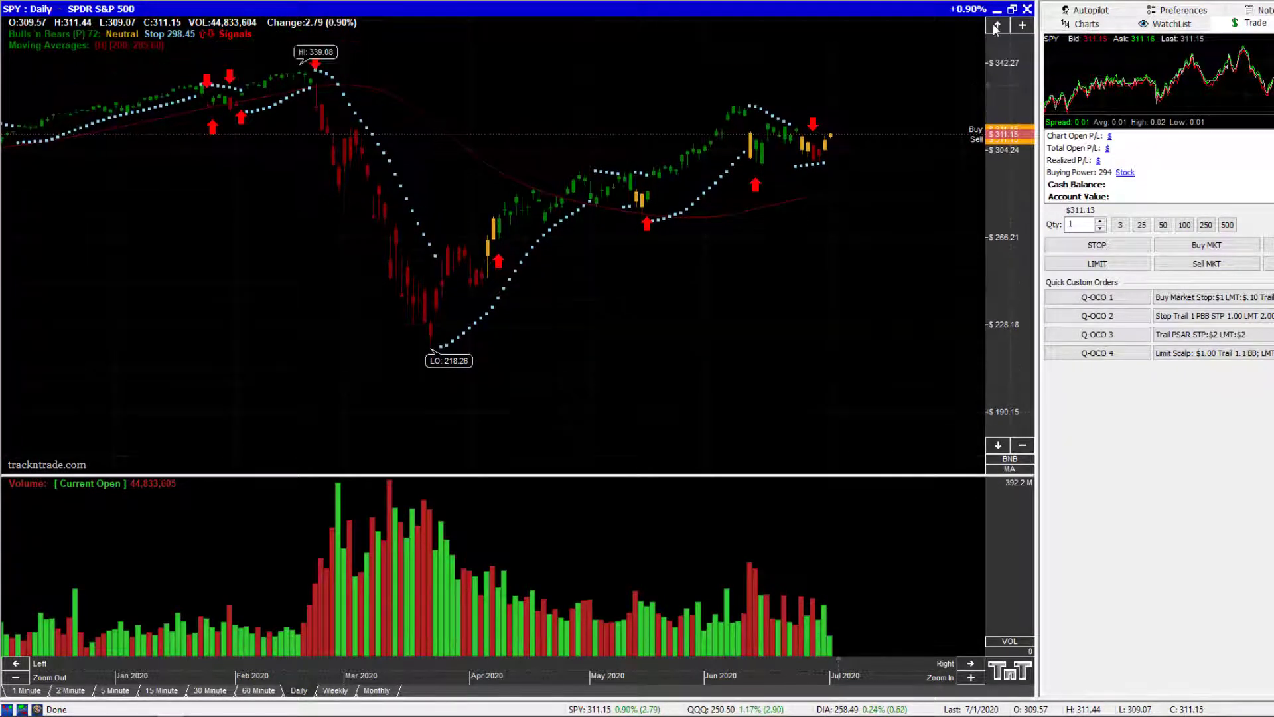
# - Frame the timeline on February through early July 2020 with the zoom and step buttons
pyautogui.click(972, 677)
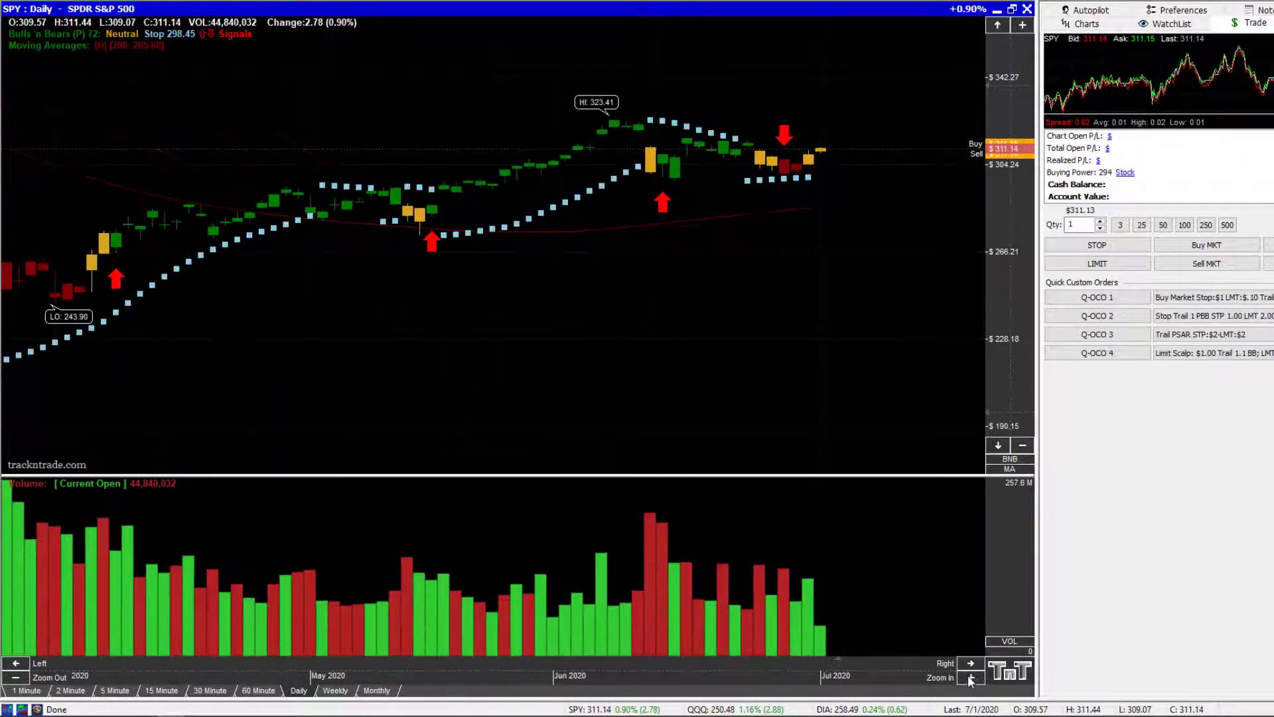
pyautogui.click(16, 678)
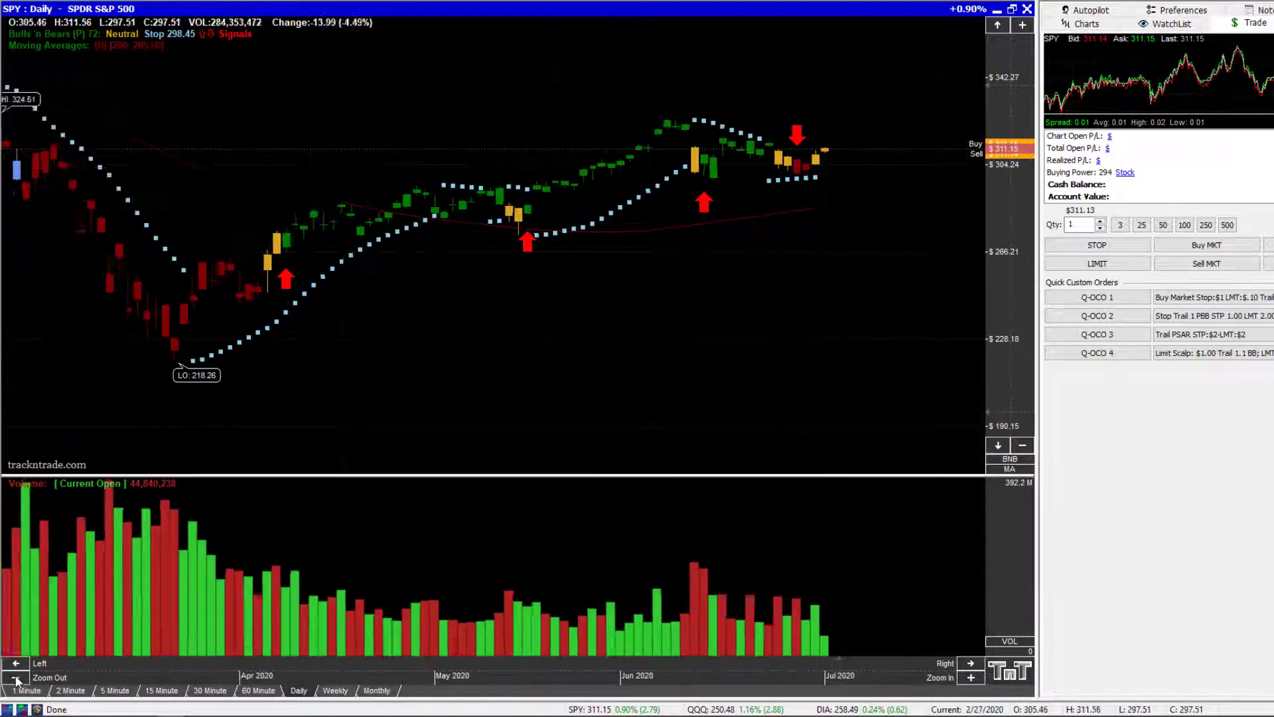
pyautogui.click(971, 664)
pyautogui.click(971, 664)
pyautogui.click(970, 664)
pyautogui.click(971, 664)
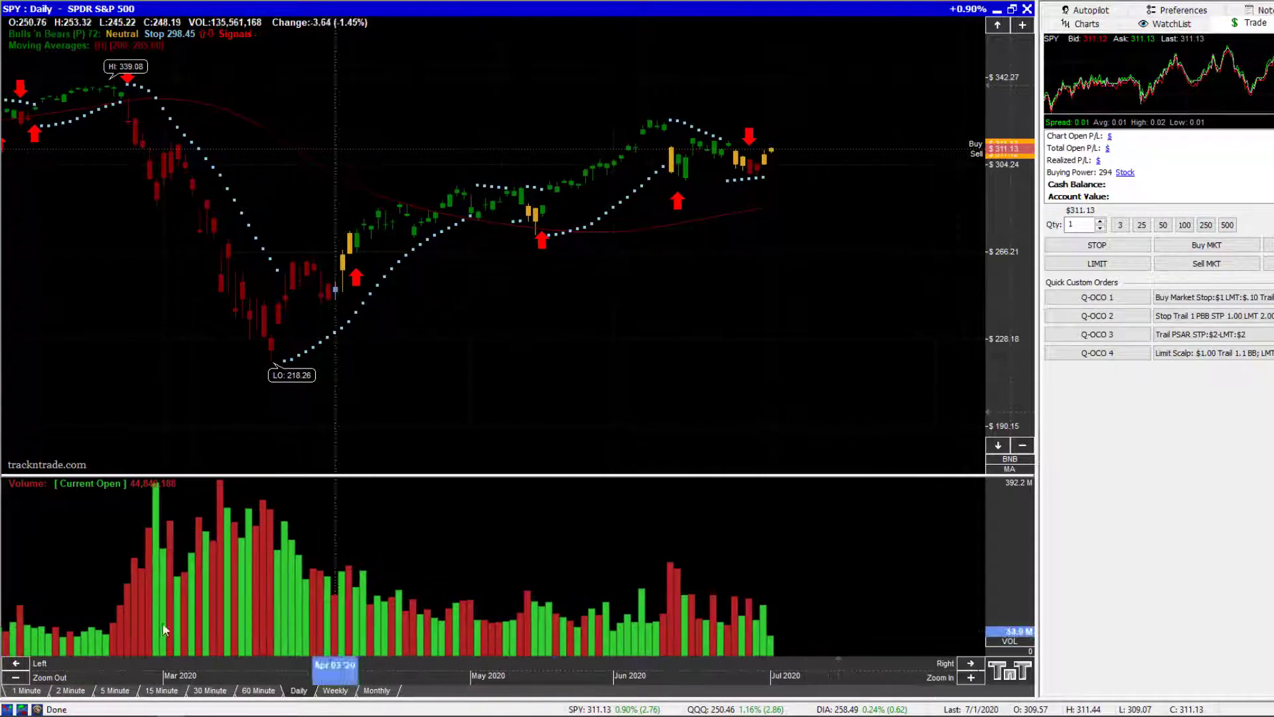
pyautogui.click(16, 665)
pyautogui.click(16, 665)
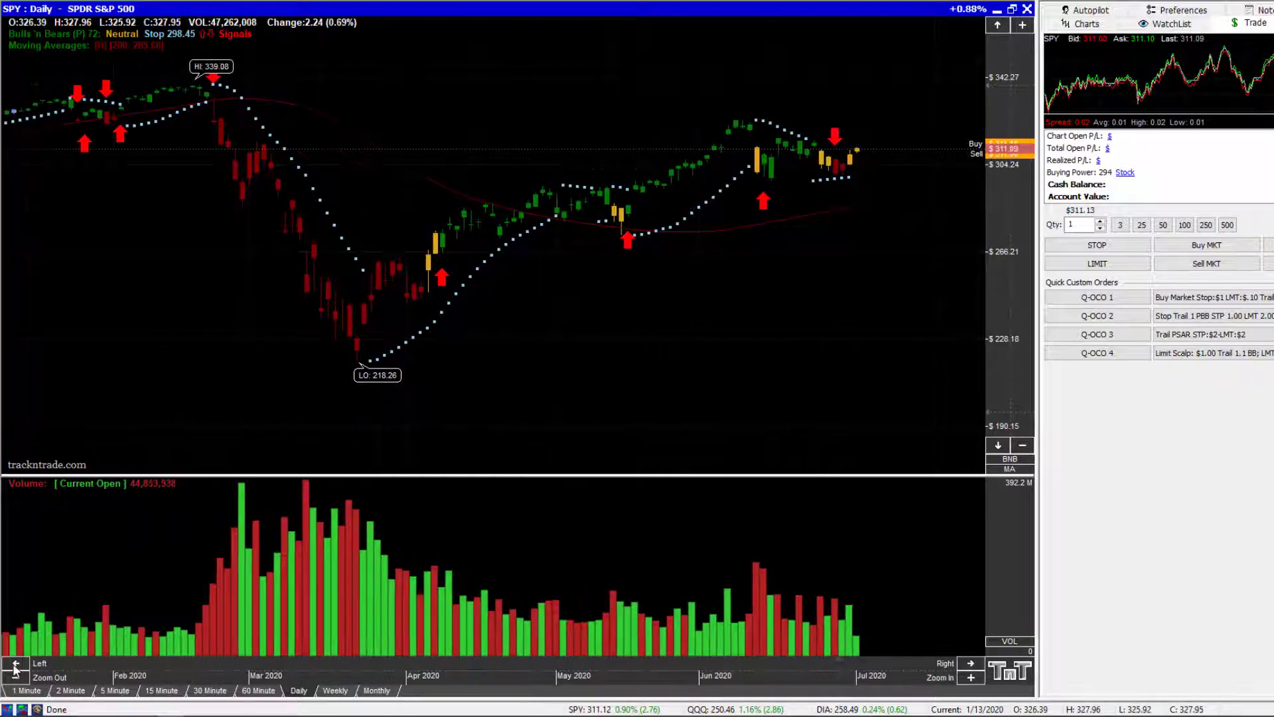
pyautogui.click(16, 665)
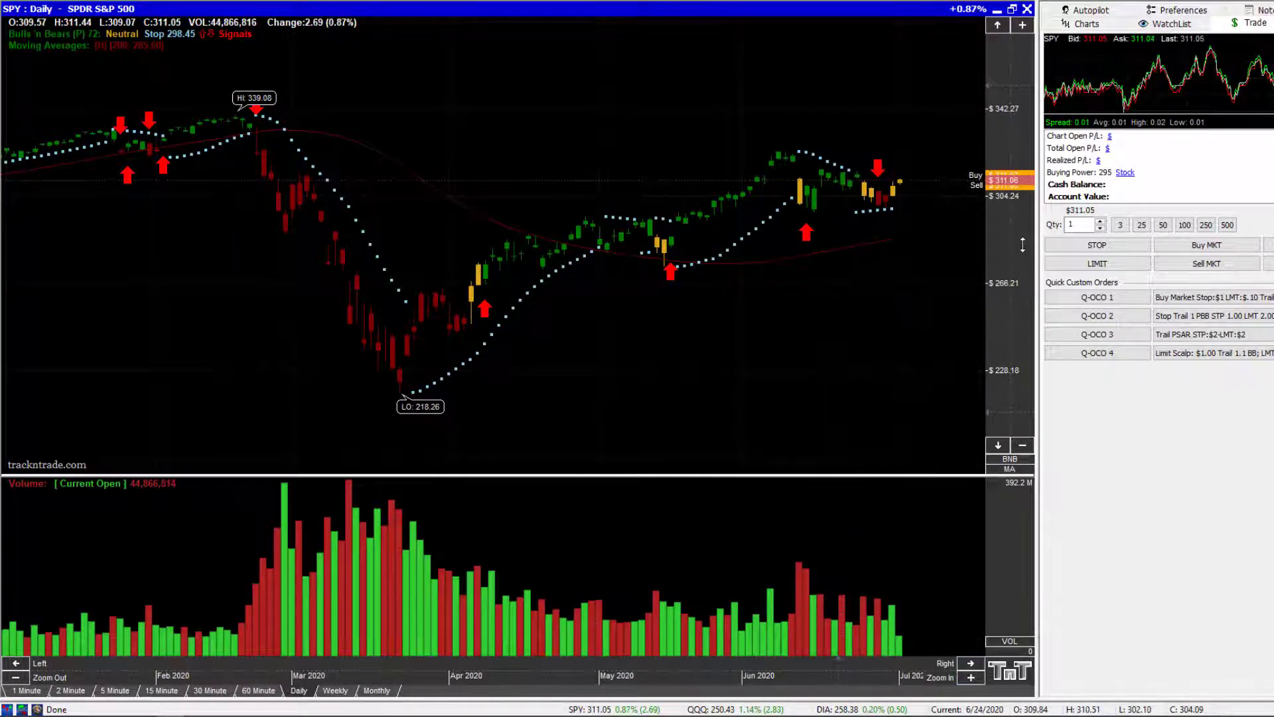
# - Stretch the price range up to about 375 and pan the dates to January–June 2020
pyautogui.moveTo(1022, 250); pyautogui.dragTo(1023, 282)
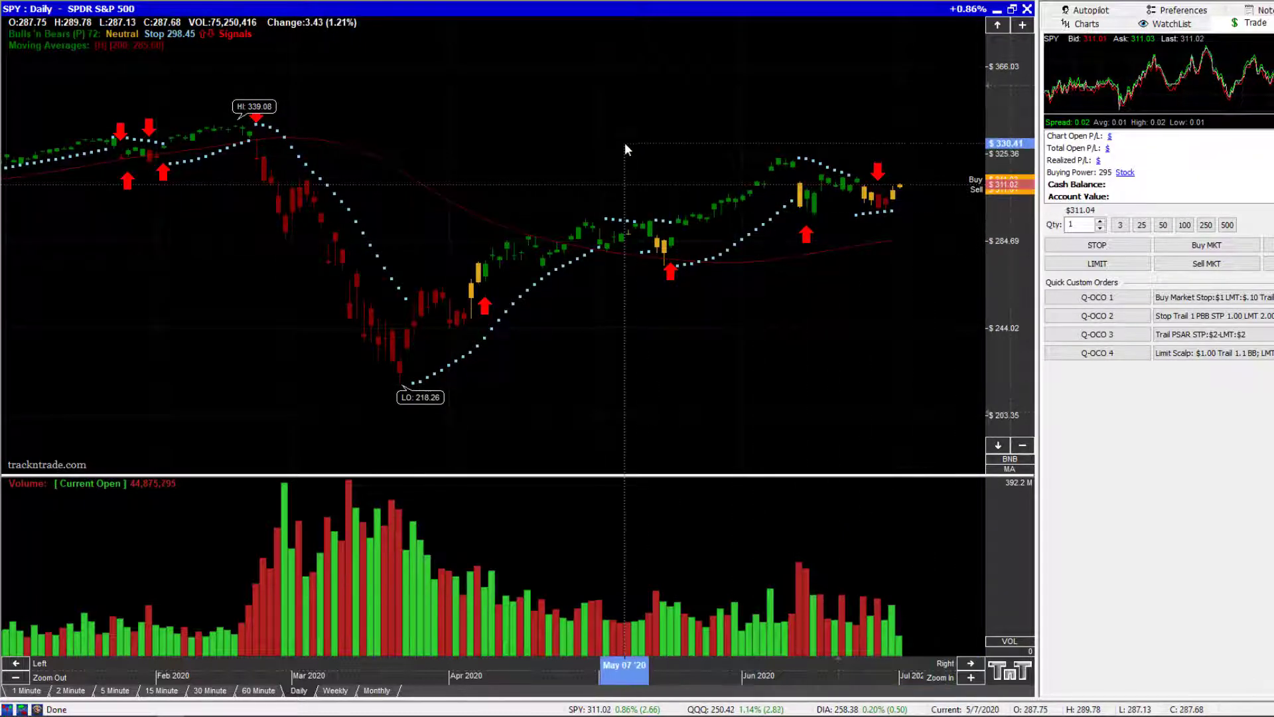
pyautogui.moveTo(624, 142); pyautogui.dragTo(620, 215)
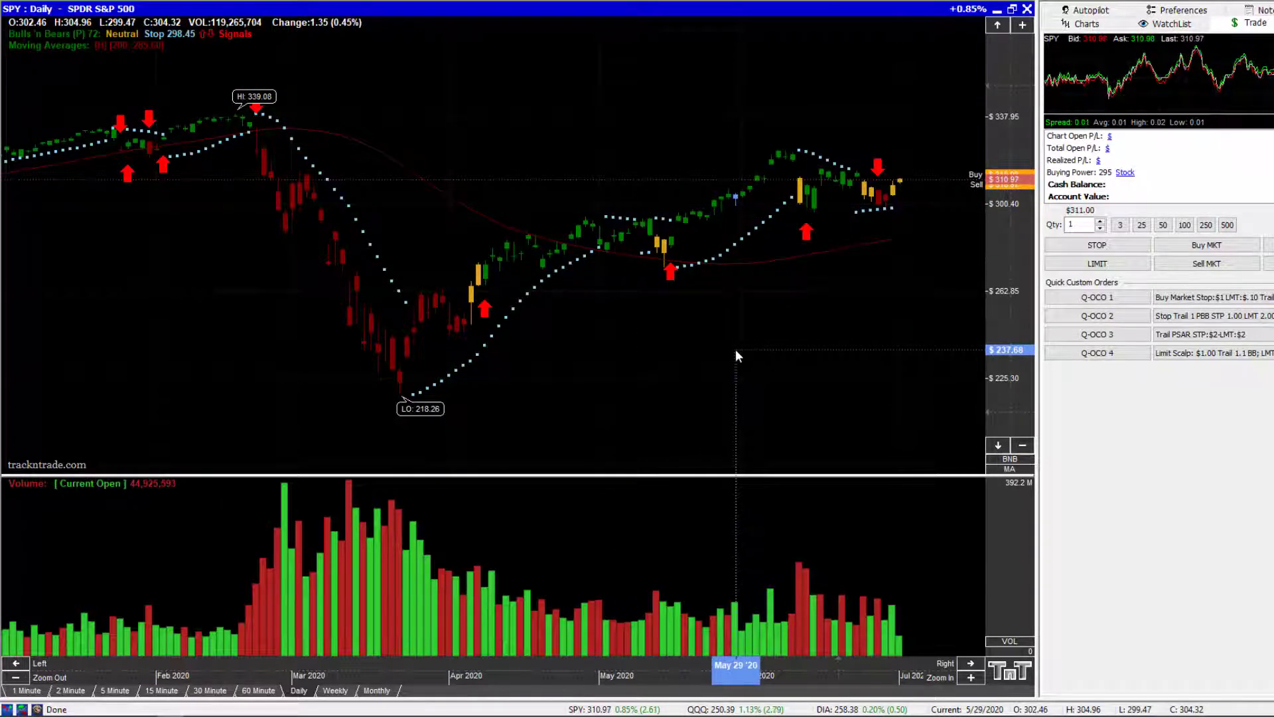
pyautogui.moveTo(734, 349)
pyautogui.mouseDown()
pyautogui.moveTo(645, 348)
pyautogui.moveTo(800, 349)
pyautogui.moveTo(703, 352)
pyautogui.moveTo(736, 350)
pyautogui.mouseUp()
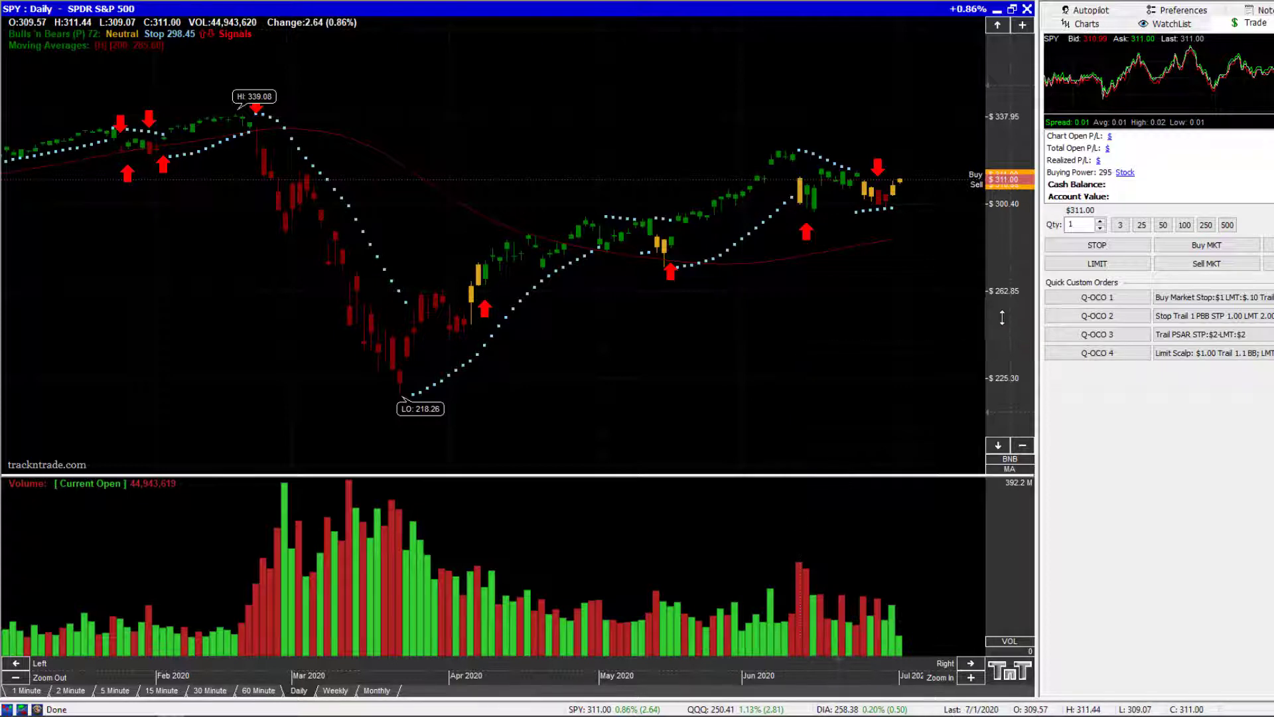
pyautogui.moveTo(1003, 304)
pyautogui.mouseDown()
pyautogui.moveTo(1003, 256)
pyautogui.moveTo(1003, 306)
pyautogui.mouseUp()
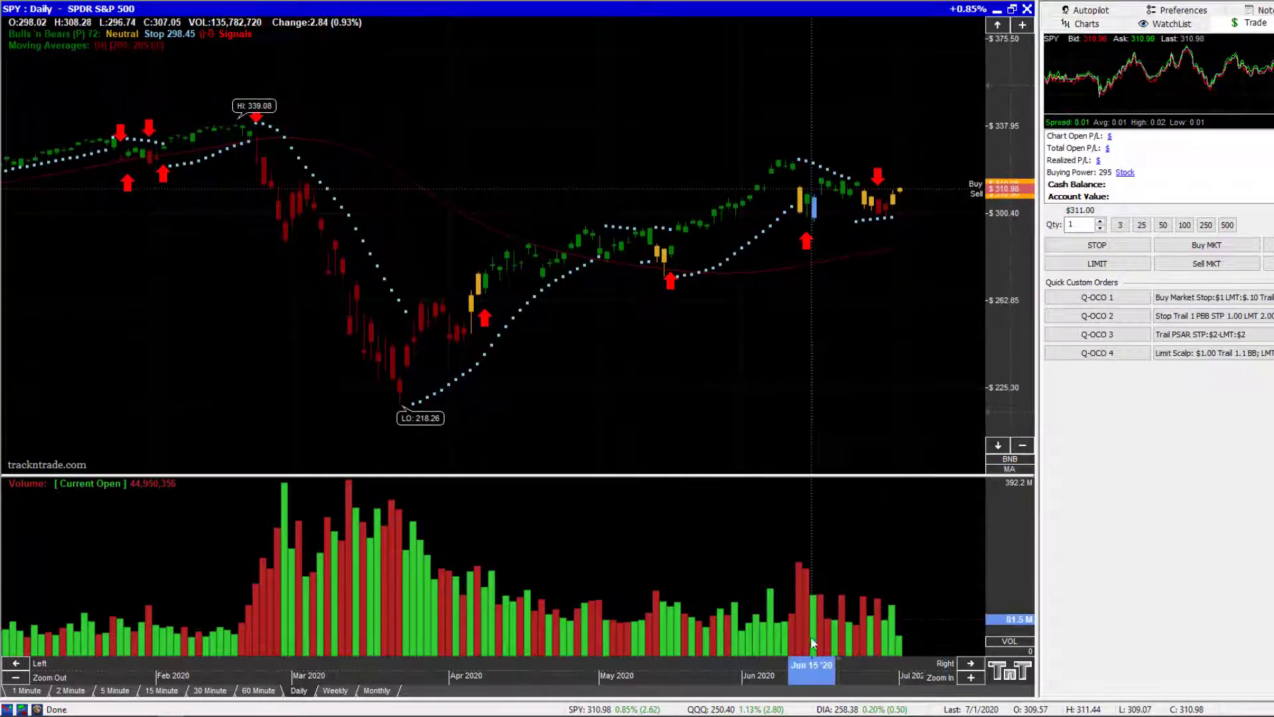
pyautogui.moveTo(786, 668); pyautogui.dragTo(753, 657)
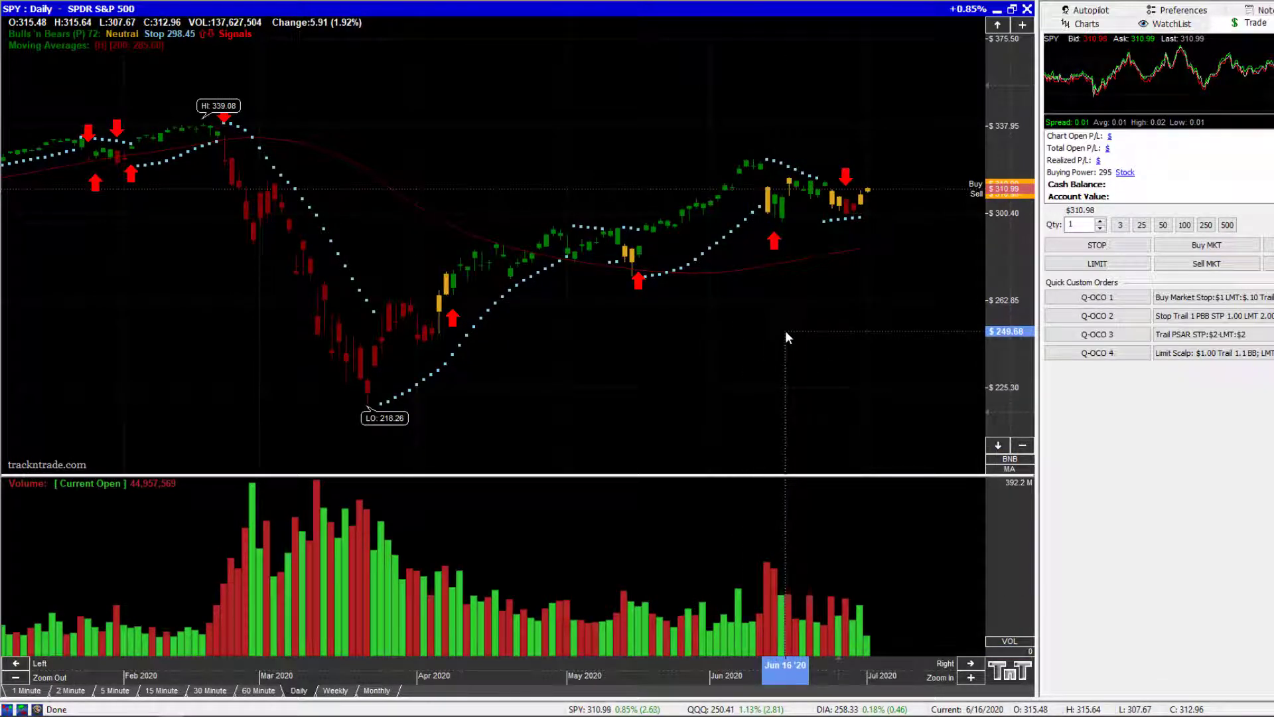
pyautogui.moveTo(786, 331); pyautogui.dragTo(822, 313)
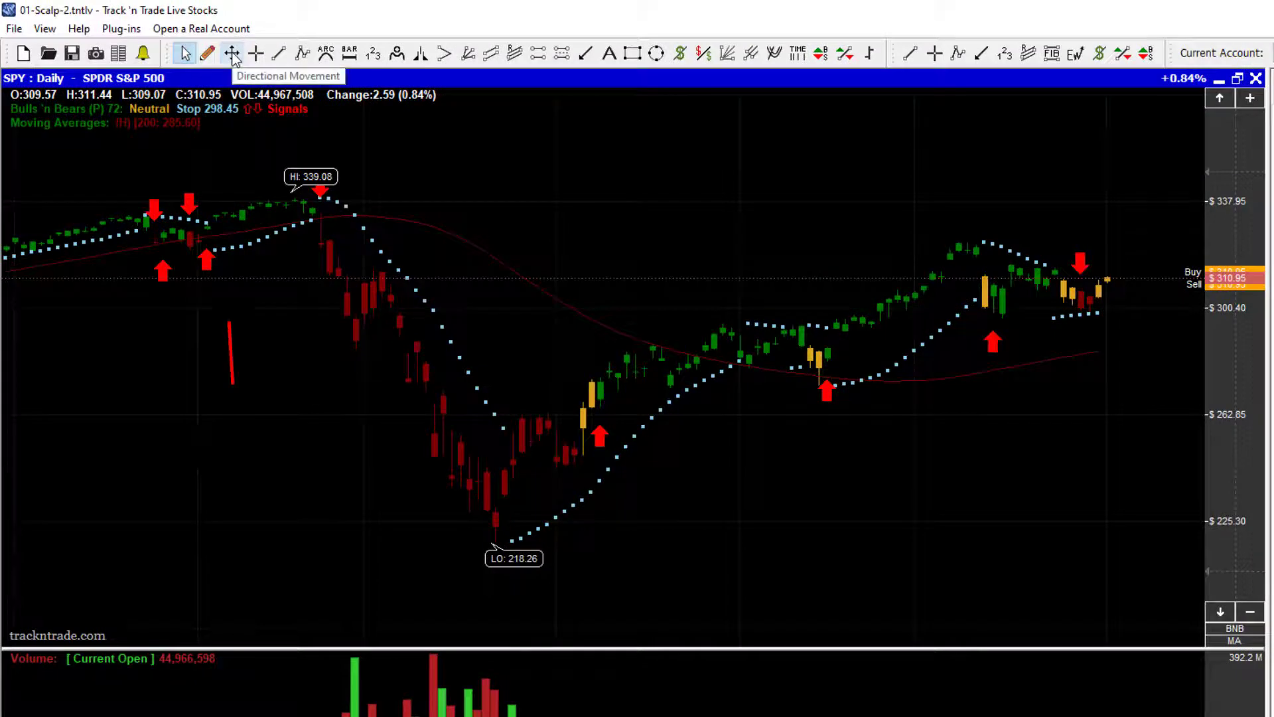
# - Pan the daily chart around with the Pan tool, then return to the selection tool
pyautogui.click(232, 54)
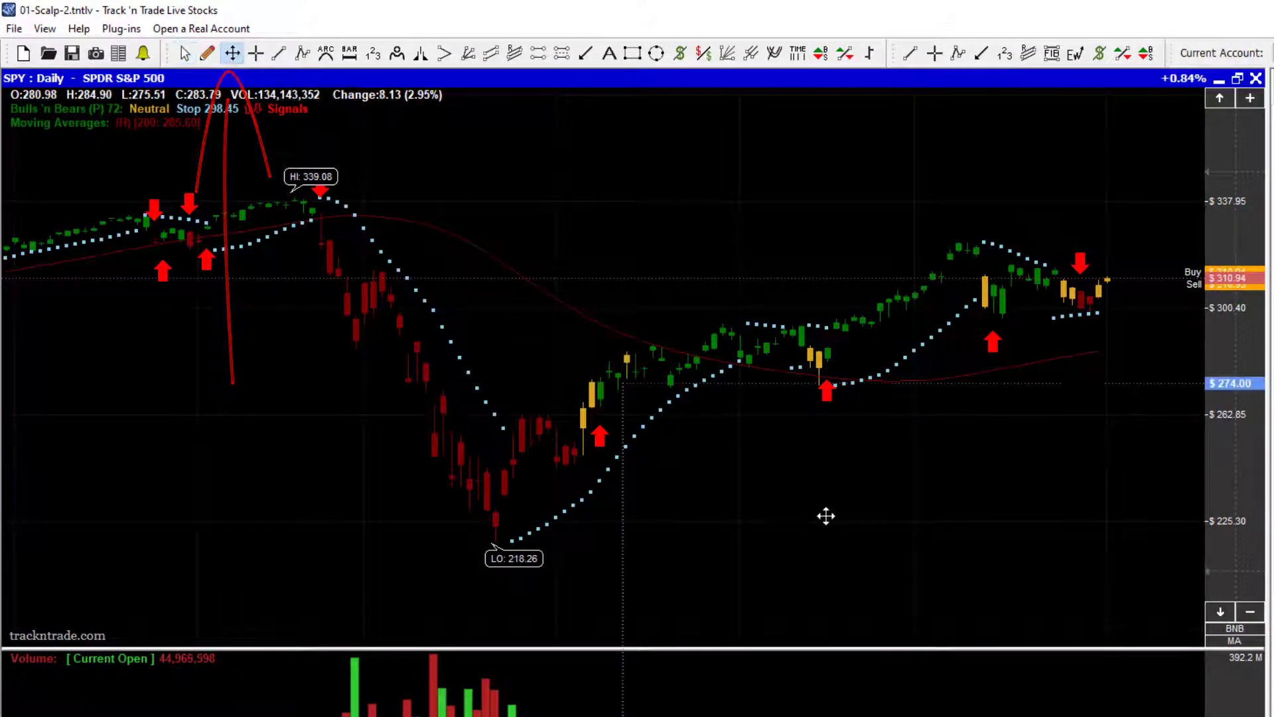
pyautogui.moveTo(920, 492)
pyautogui.mouseDown()
pyautogui.moveTo(780, 427)
pyautogui.moveTo(973, 558)
pyautogui.moveTo(938, 469)
pyautogui.moveTo(919, 520)
pyautogui.moveTo(928, 510)
pyautogui.mouseUp()
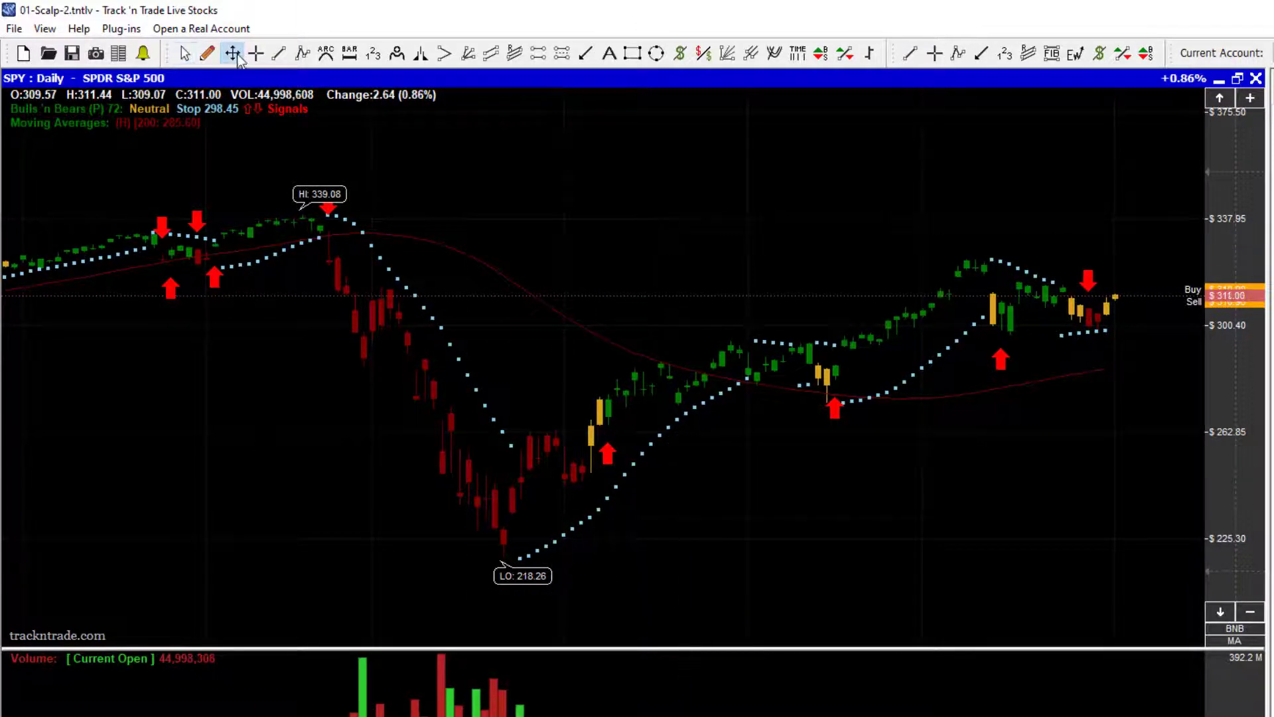
pyautogui.moveTo(887, 515); pyautogui.dragTo(927, 490)
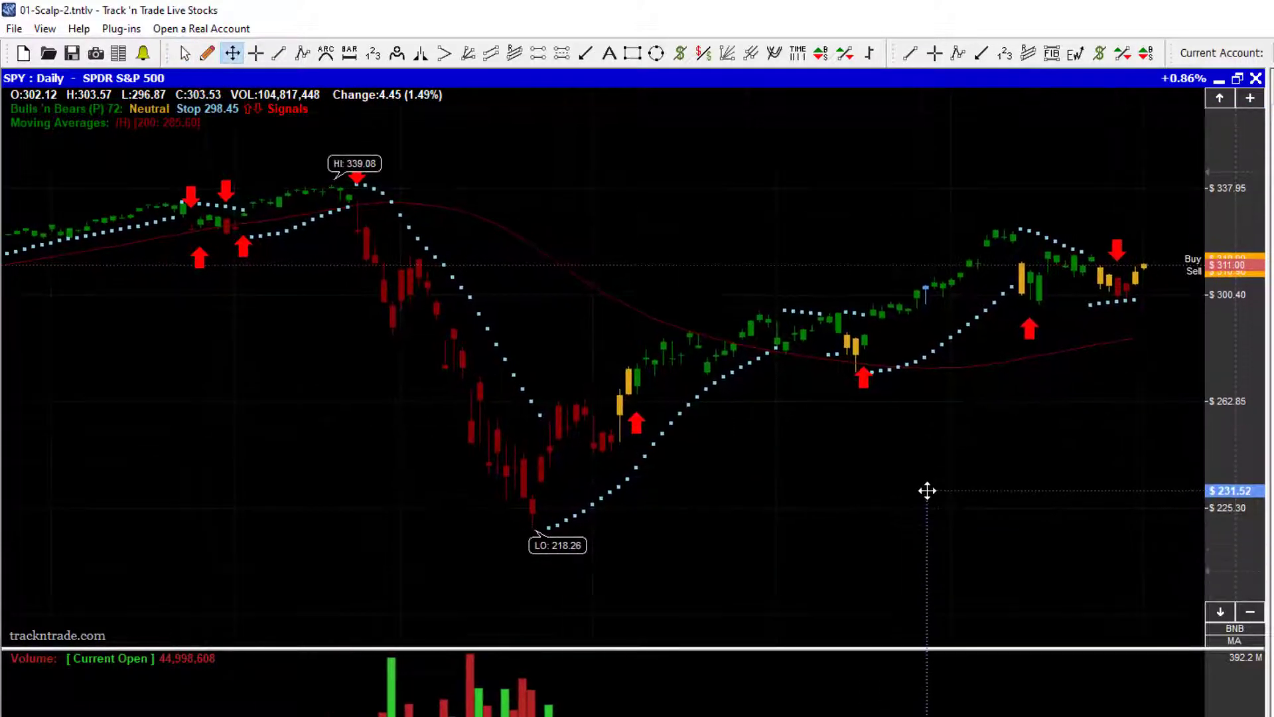
pyautogui.press('Escape')
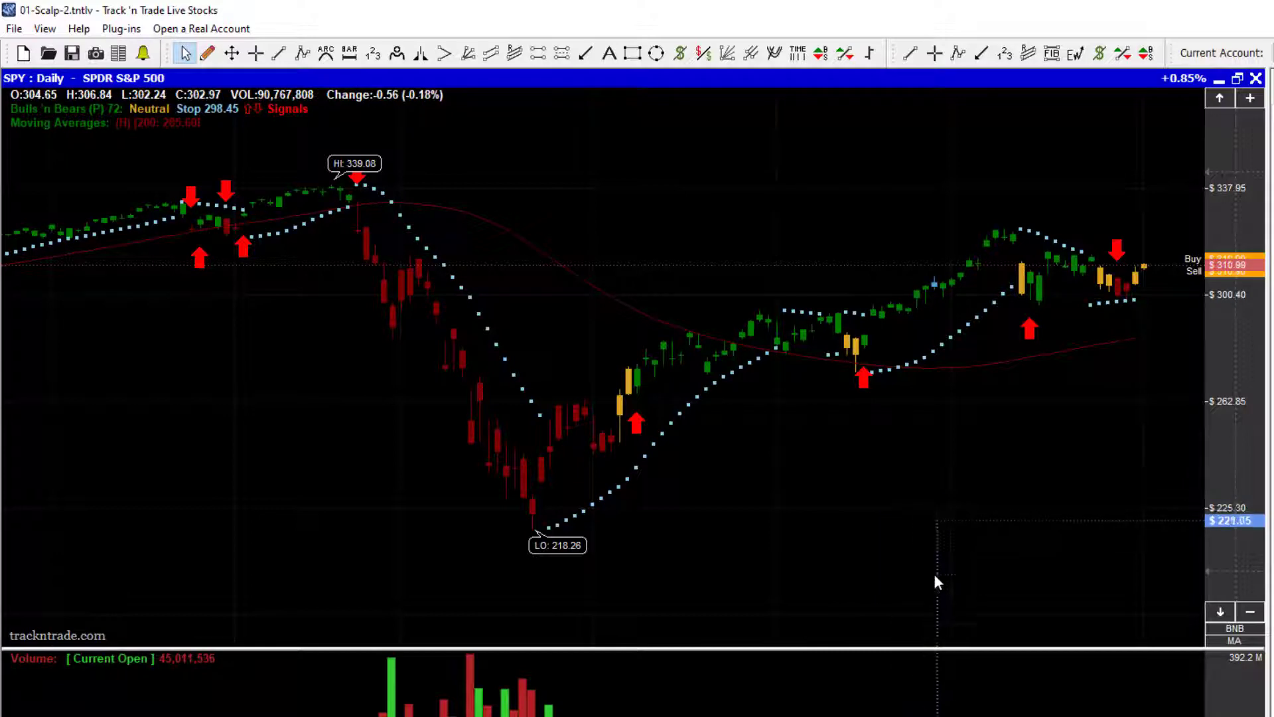
# - Zoom in on the latest few weeks of daily candles around the 323.41 high
pyautogui.moveTo(892, 518); pyautogui.dragTo(743, 518)
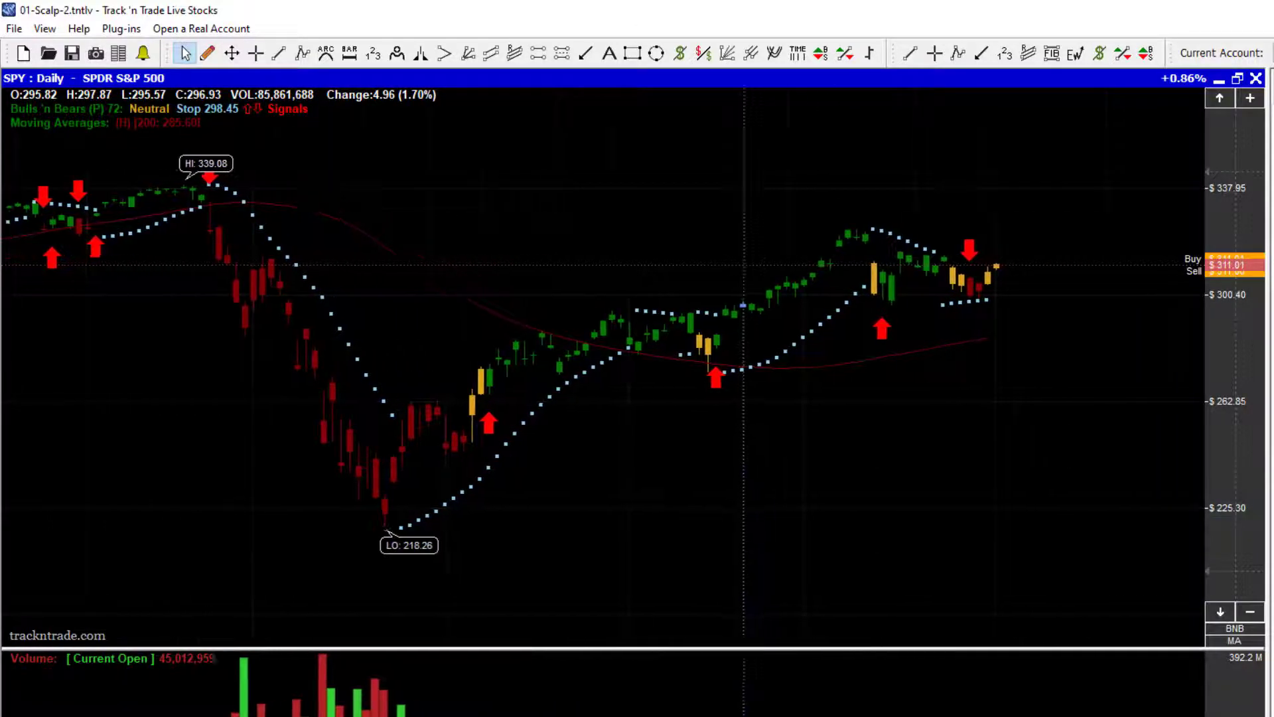
pyautogui.scroll(-2, 887, 236)
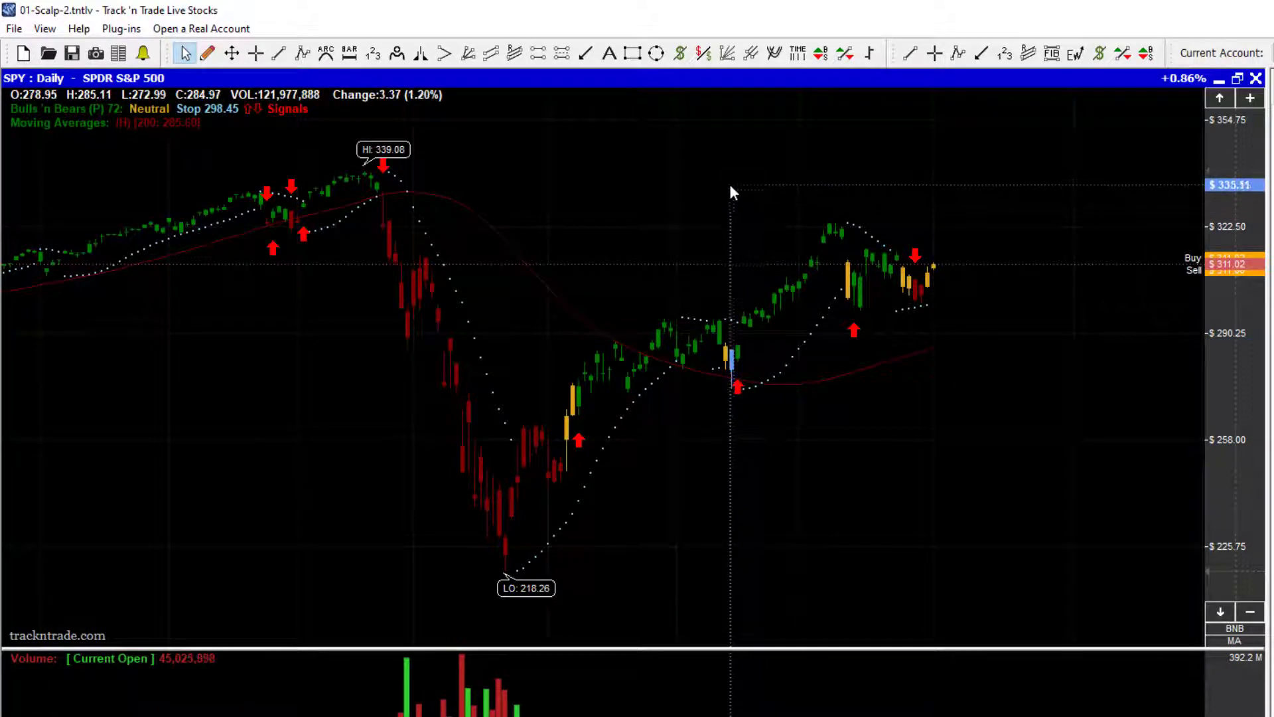
pyautogui.moveTo(730, 185); pyautogui.dragTo(982, 364)
pyautogui.moveTo(993, 364); pyautogui.dragTo(994, 364)
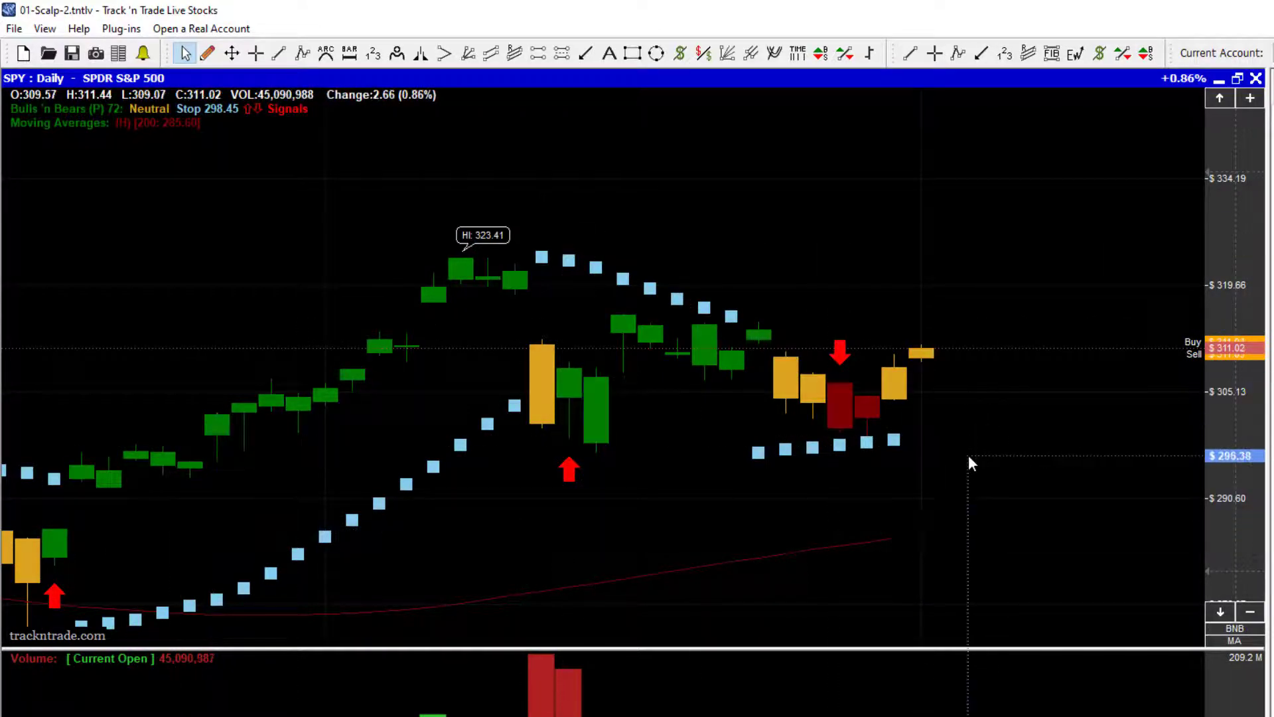
# - Re-centre the daily chart with Center Chart, then box-zoom onto the recent candles
pyautogui.rightClick(741, 141)
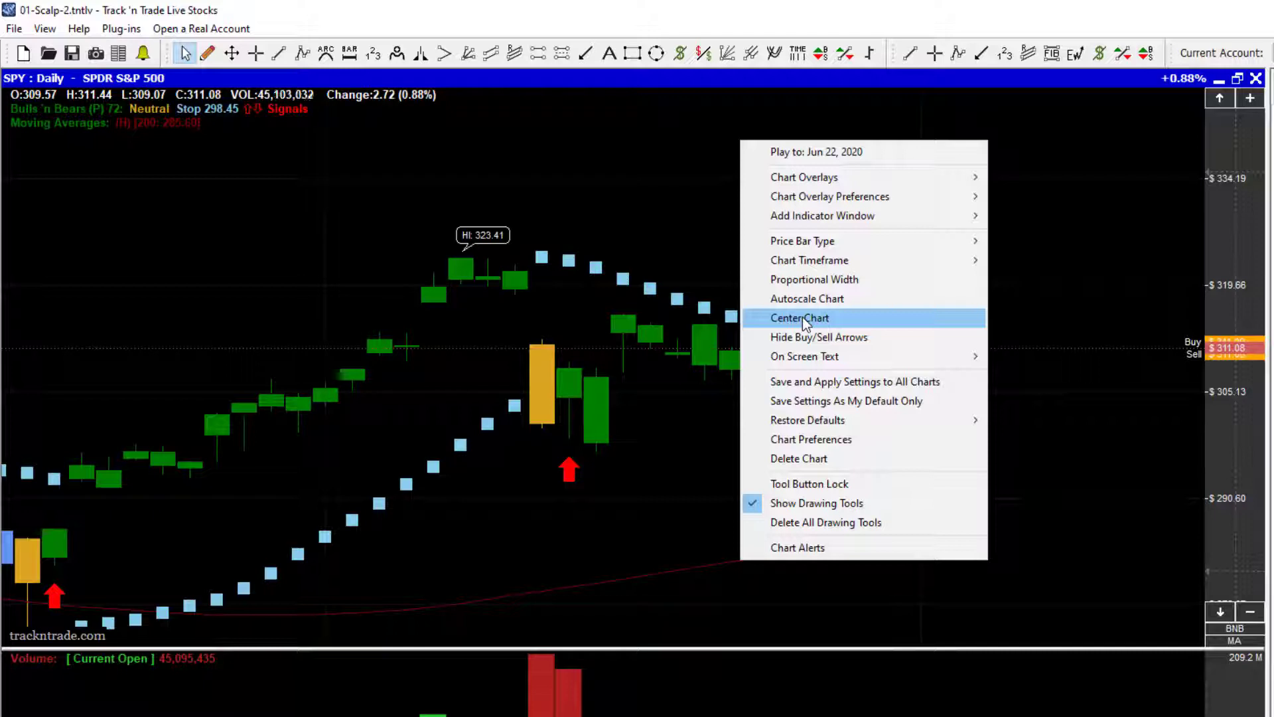
pyautogui.click(803, 320)
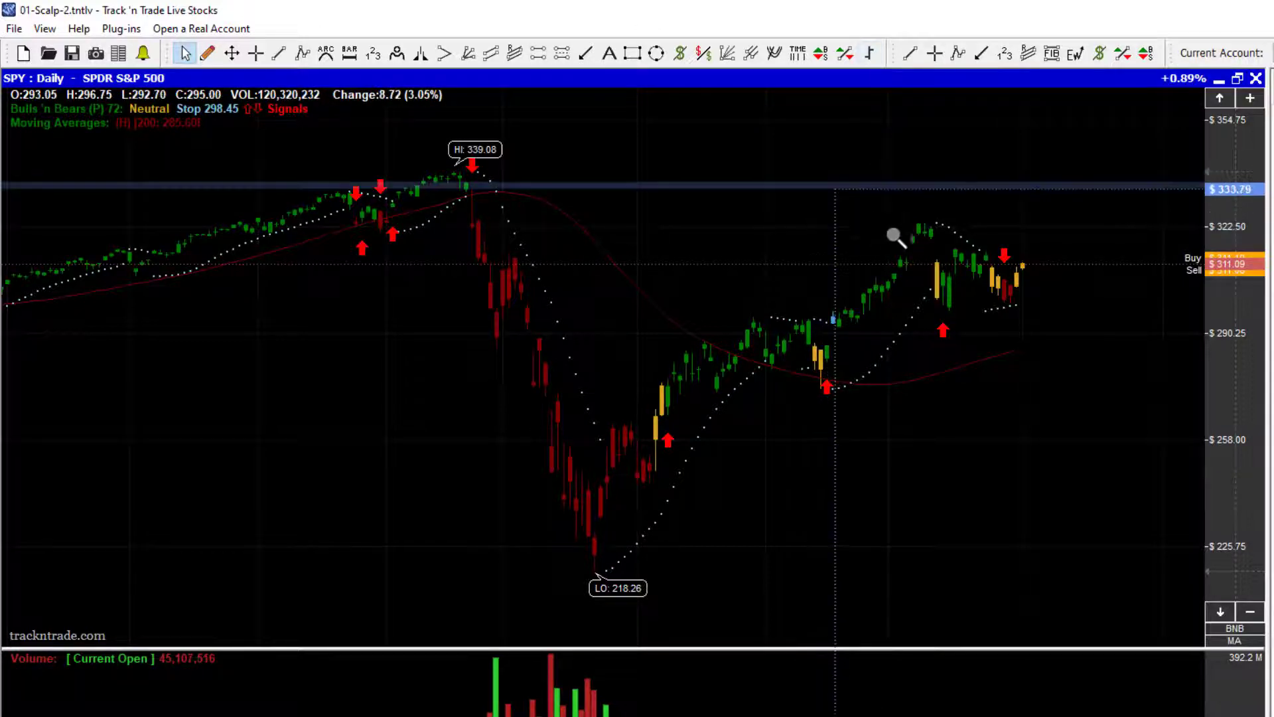
pyautogui.moveTo(828, 182); pyautogui.dragTo(1070, 375)
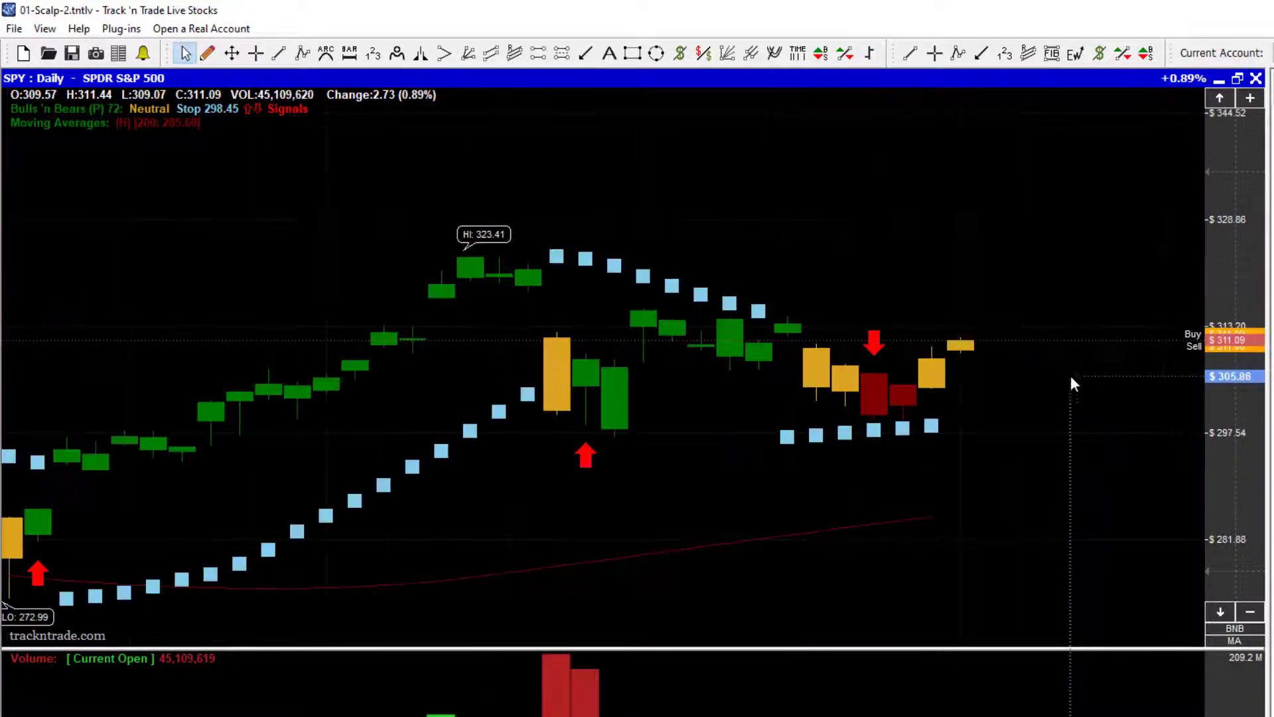
# - Centre the zoomed candles vertically between the 272.99 low and 323.41 high
pyautogui.click(870, 56)
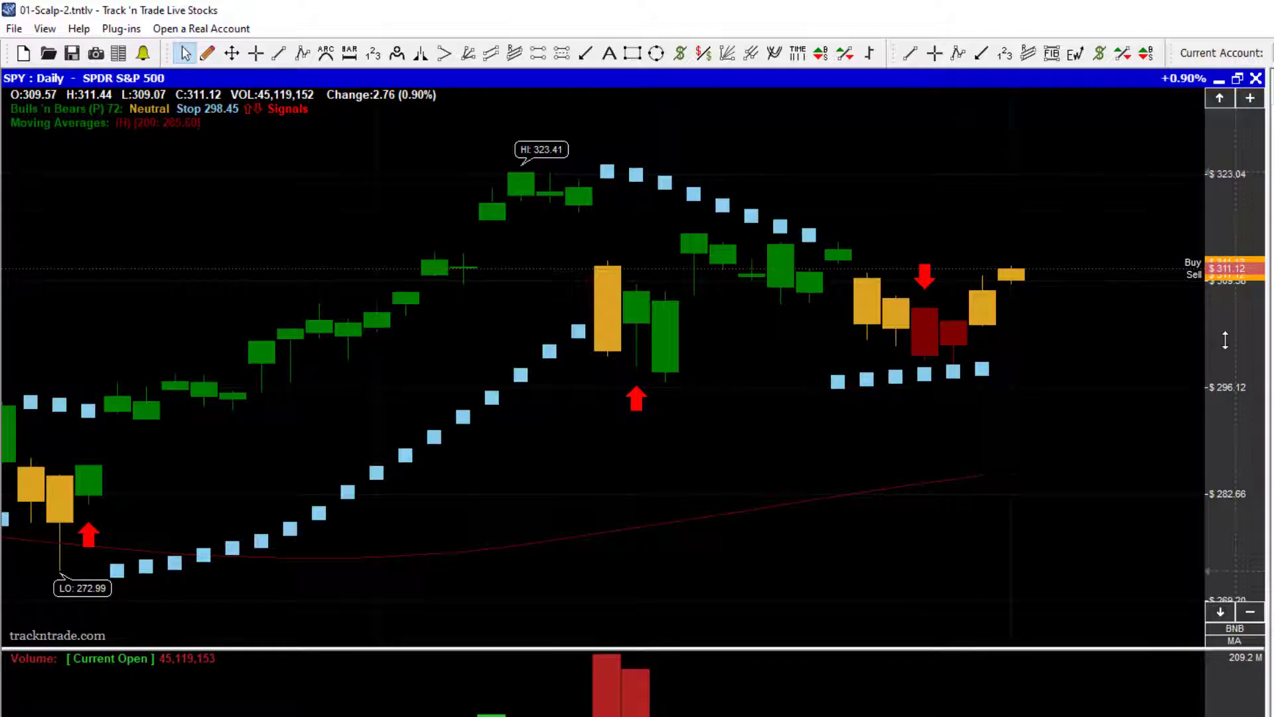
pyautogui.scroll(5, 1225, 339)
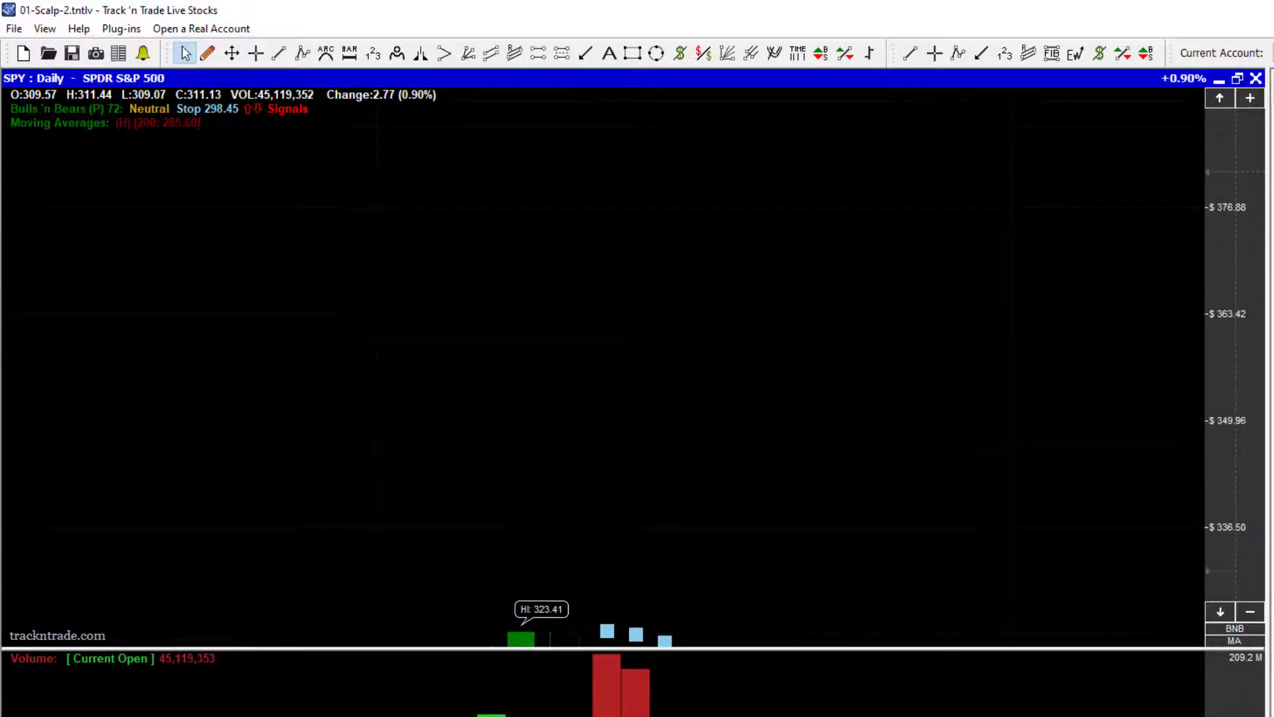
pyautogui.click(869, 54)
# - Re-centre via Center Chart, box-zoom on the latest candles, then wheel back out to 218.26–339.08
pyautogui.click(926, 296)
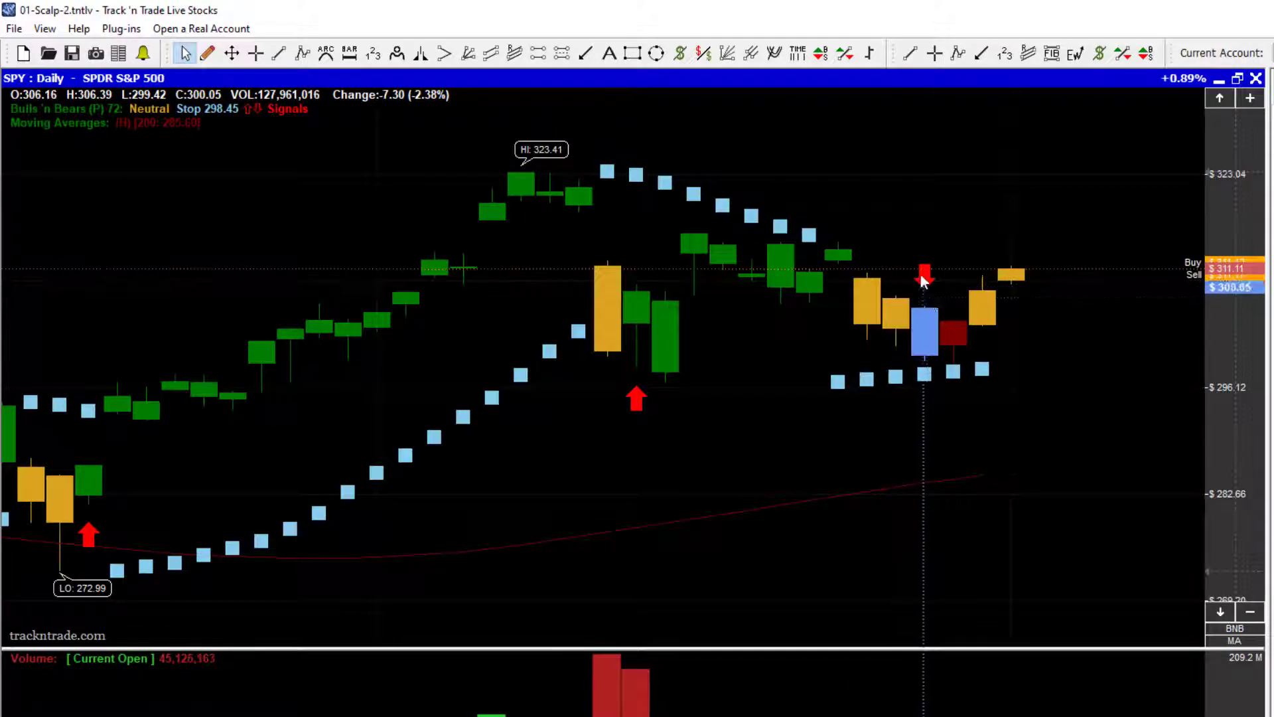
pyautogui.rightClick(801, 156)
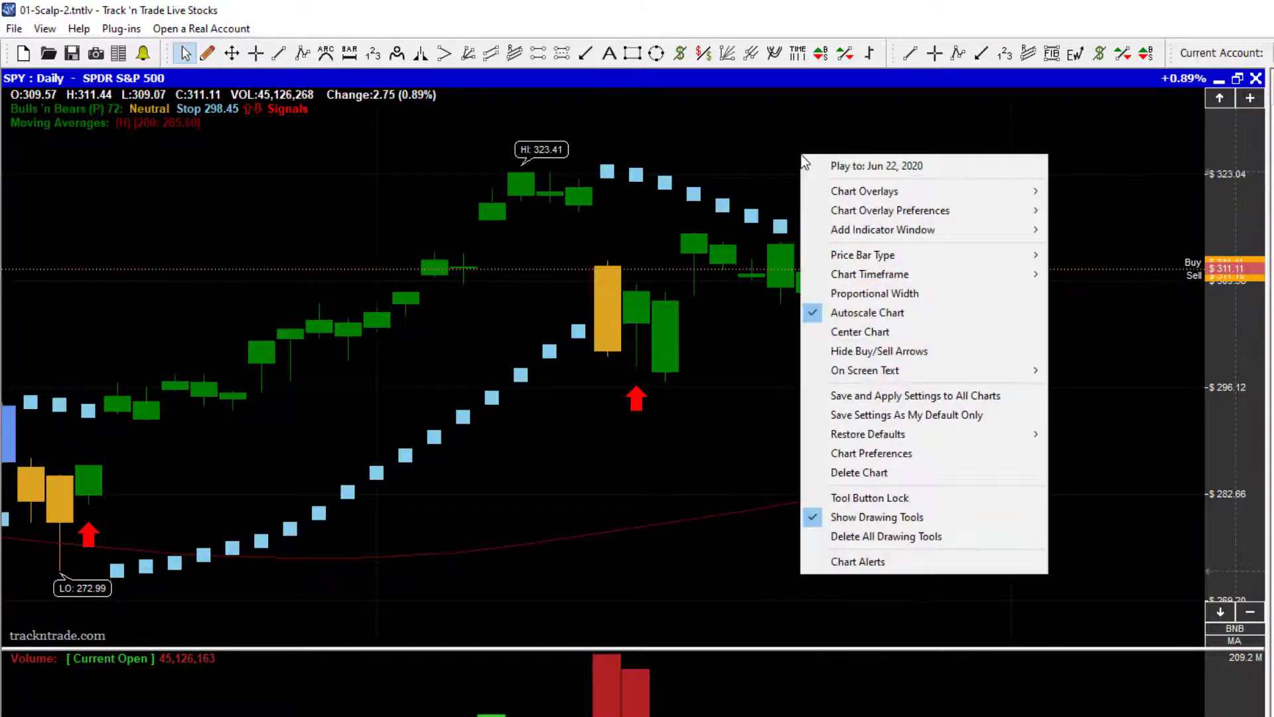
pyautogui.click(839, 332)
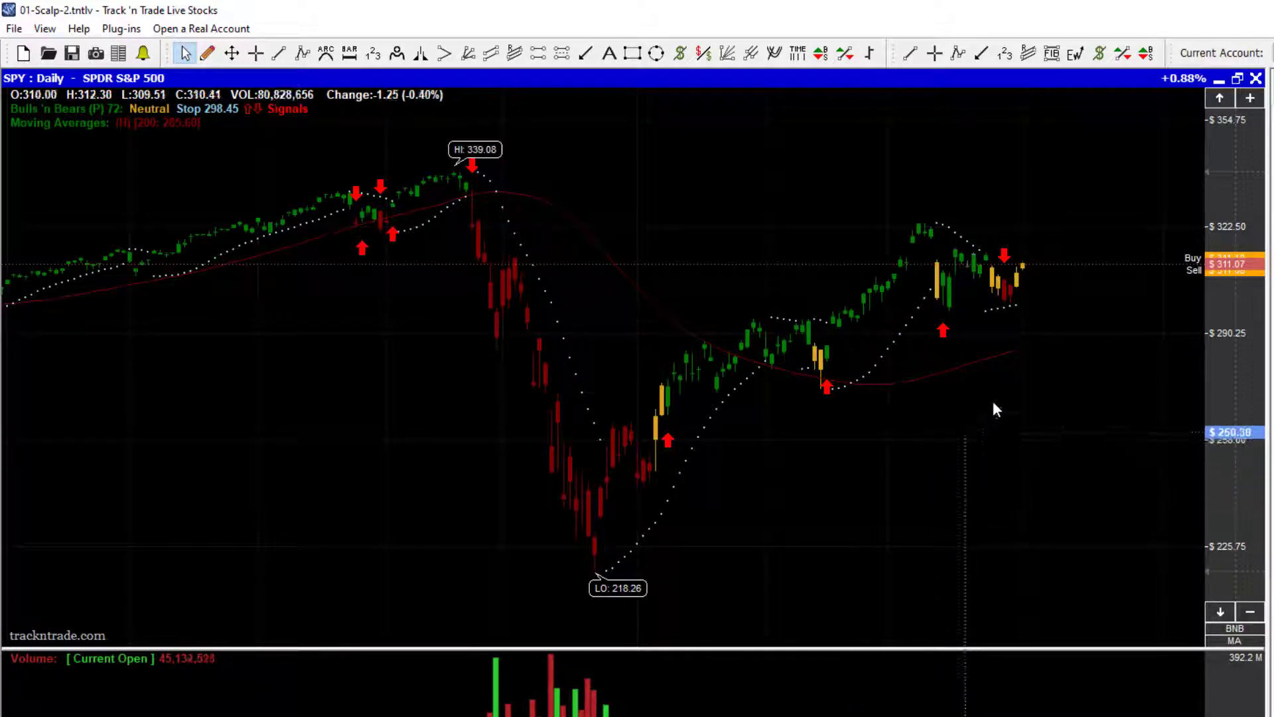
pyautogui.moveTo(807, 177); pyautogui.dragTo(1064, 361)
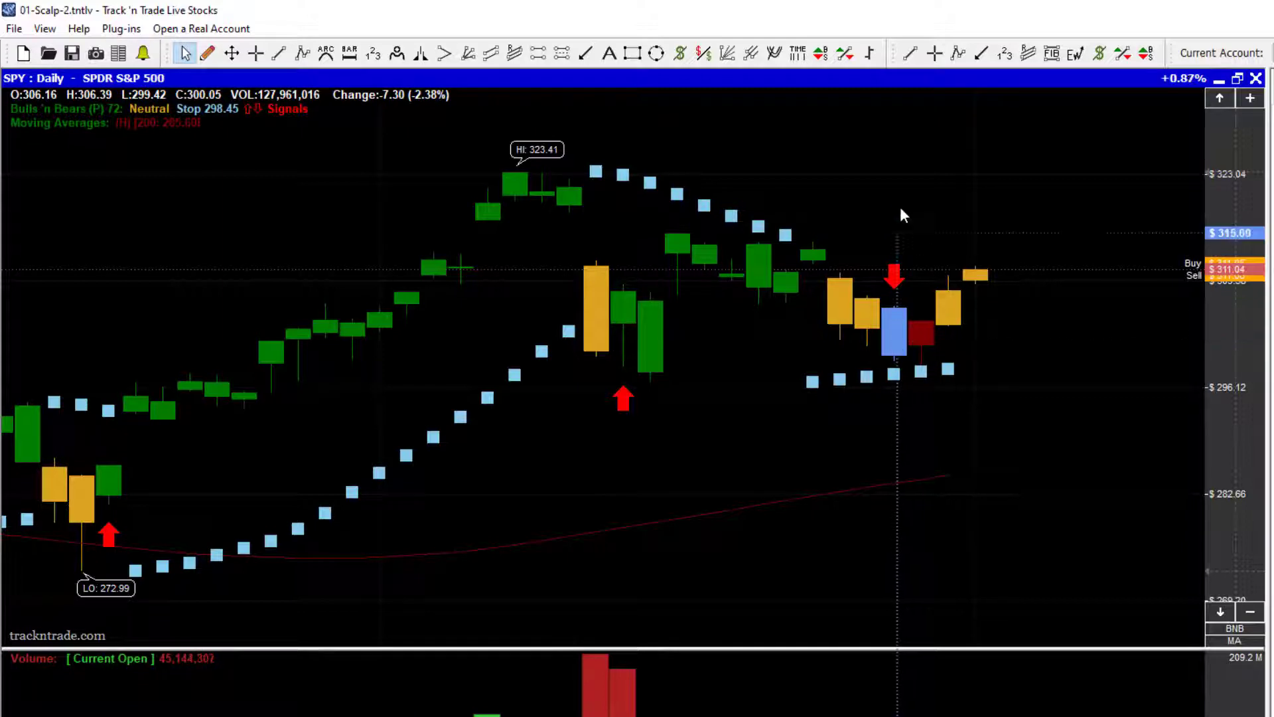
pyautogui.scroll(-5, 905, 186)
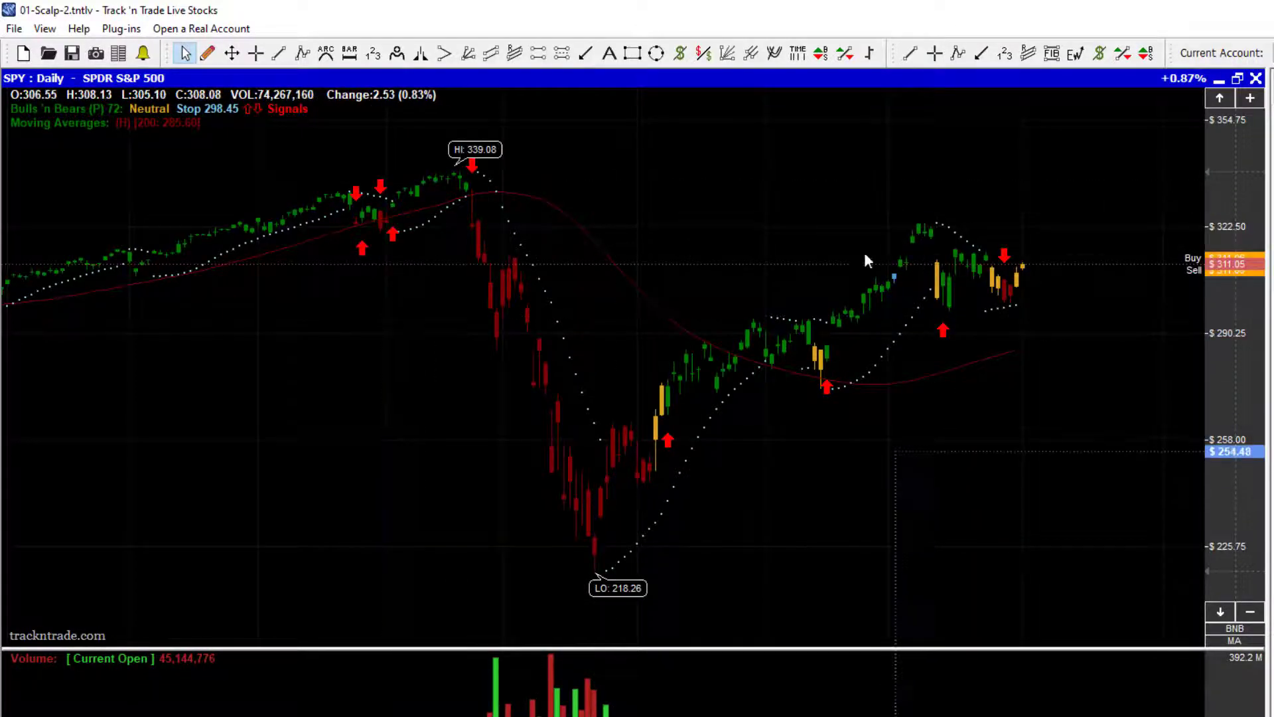
pyautogui.scroll(5, 849, 222)
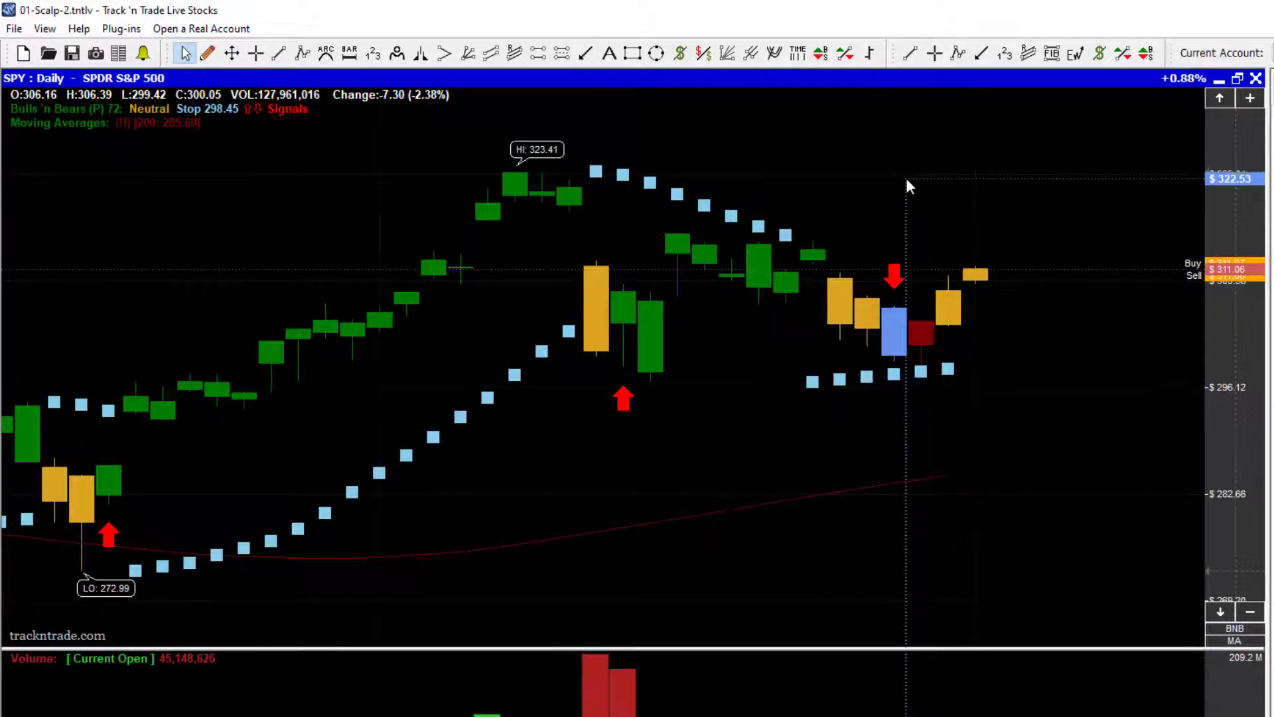
pyautogui.scroll(-5, 906, 178)
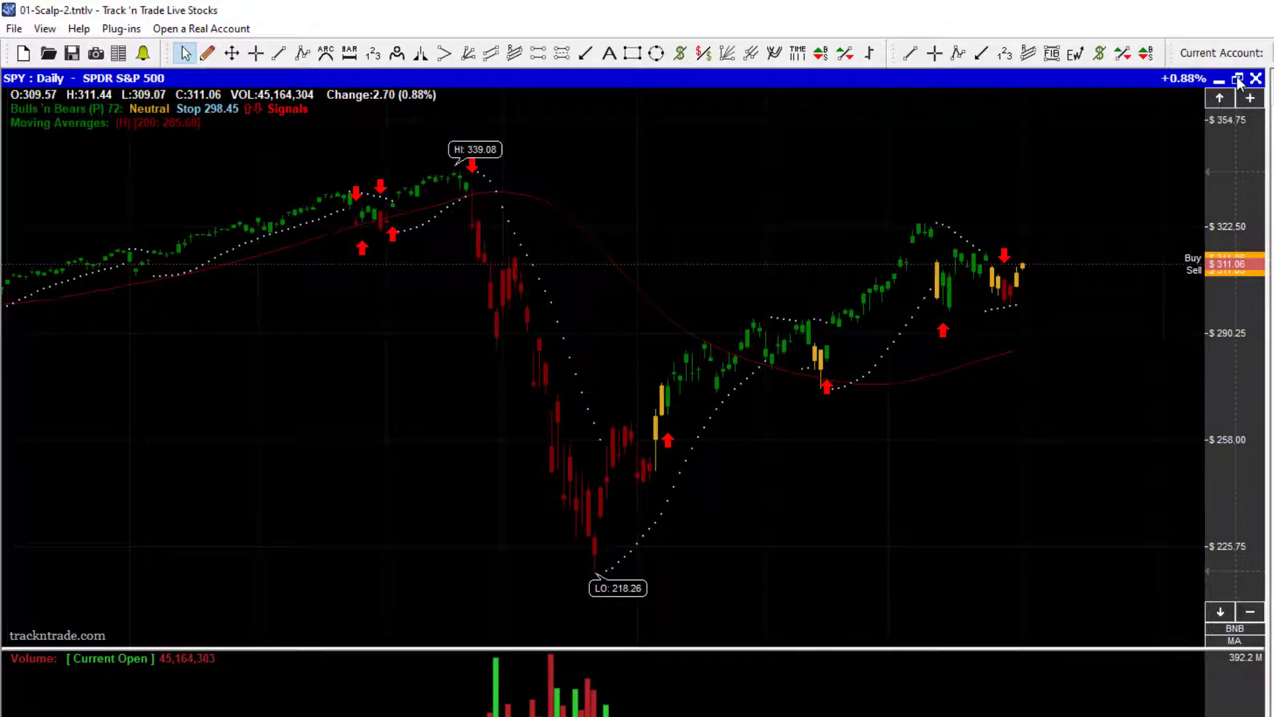
# - Open SPY 5-, 15- and 1-minute charts from the Charts list and tile all four
pyautogui.click(1009, 72)
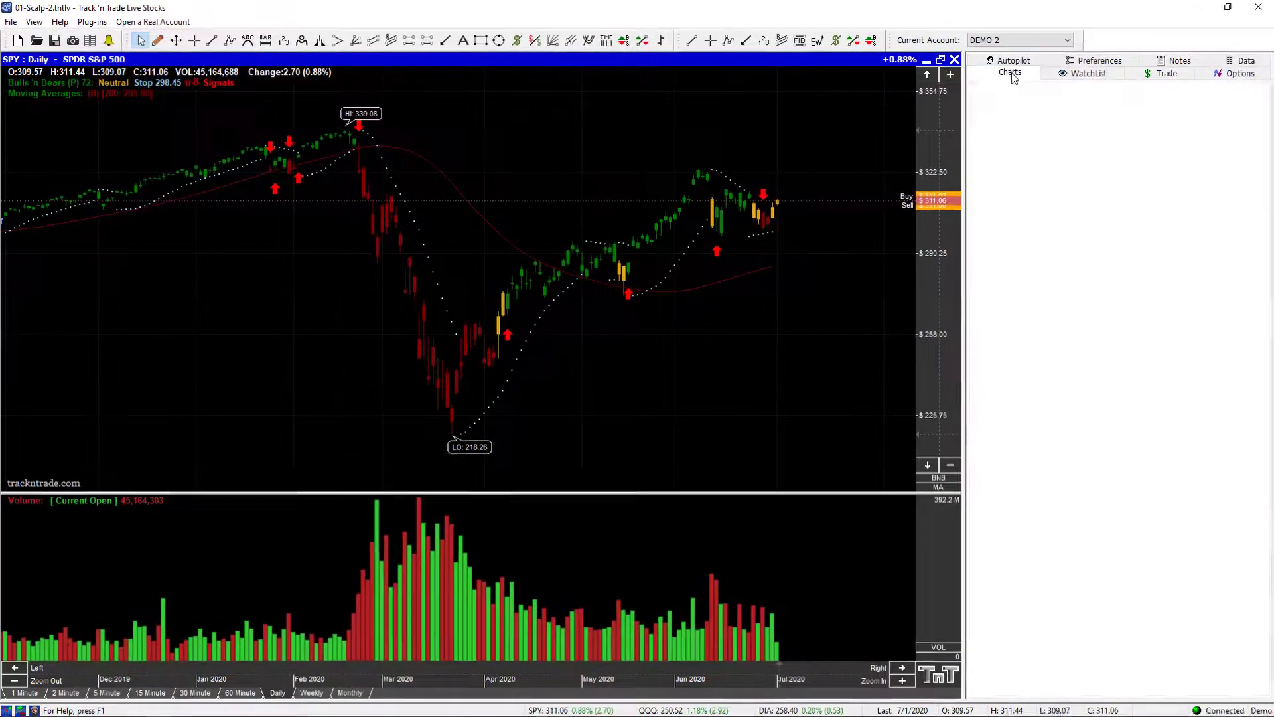
pyautogui.rightClick(1023, 146)
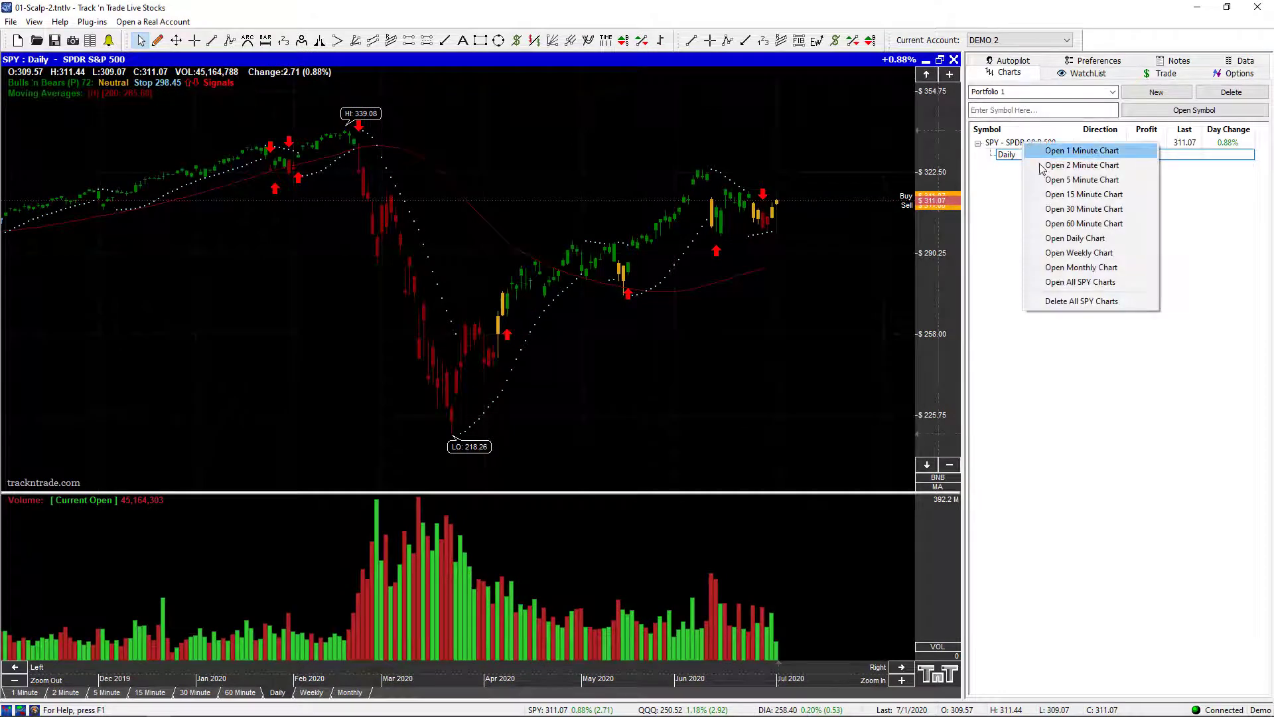
pyautogui.click(1031, 157)
pyautogui.rightClick(1023, 146)
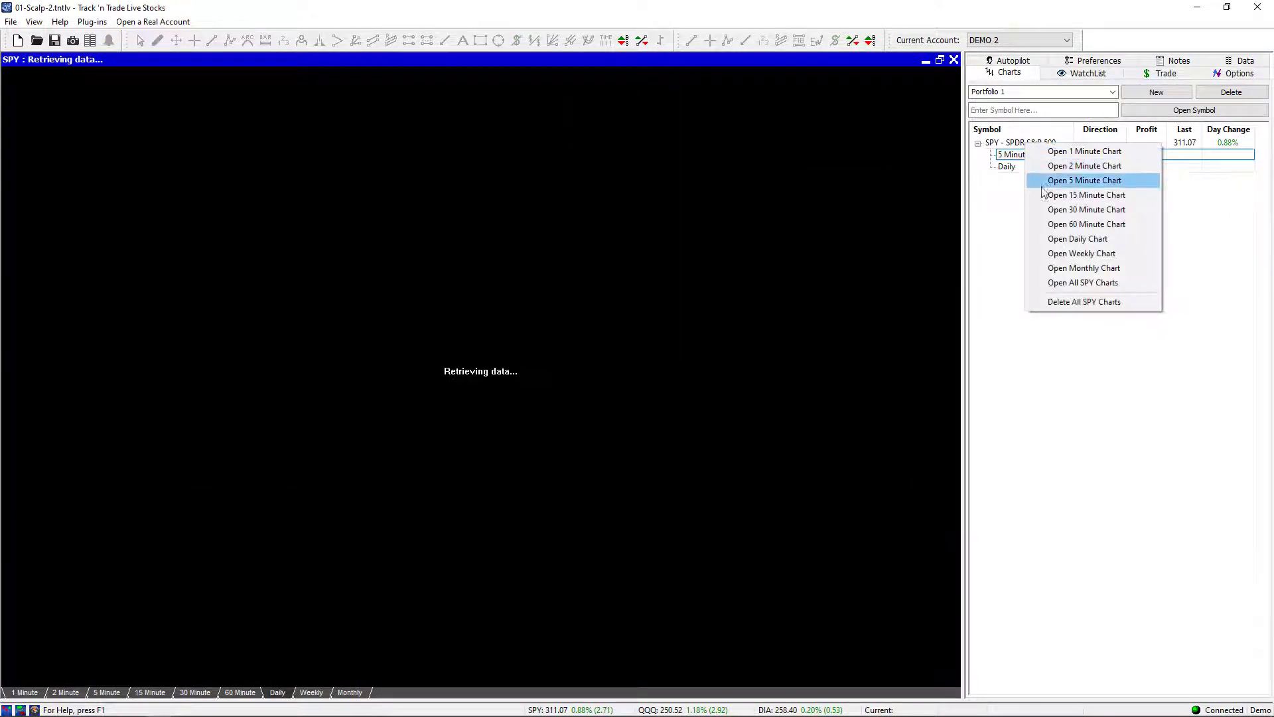
pyautogui.click(1054, 178)
pyautogui.rightClick(1022, 144)
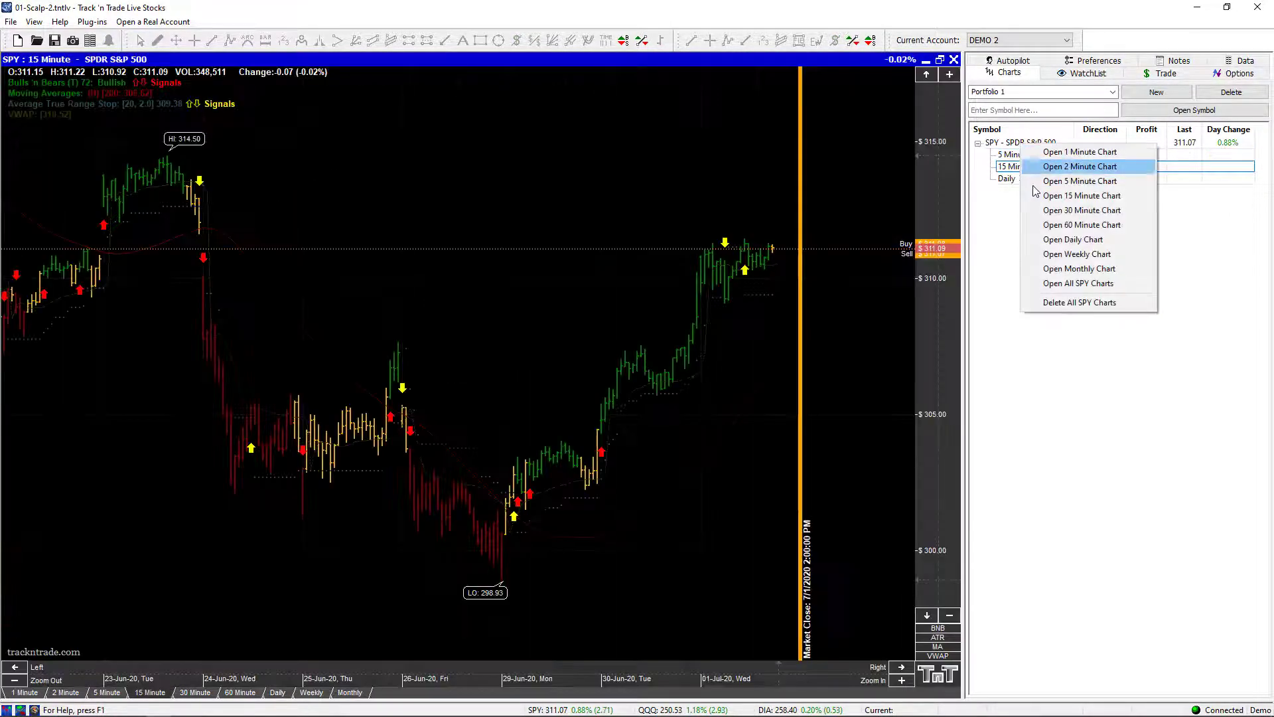
pyautogui.click(1056, 155)
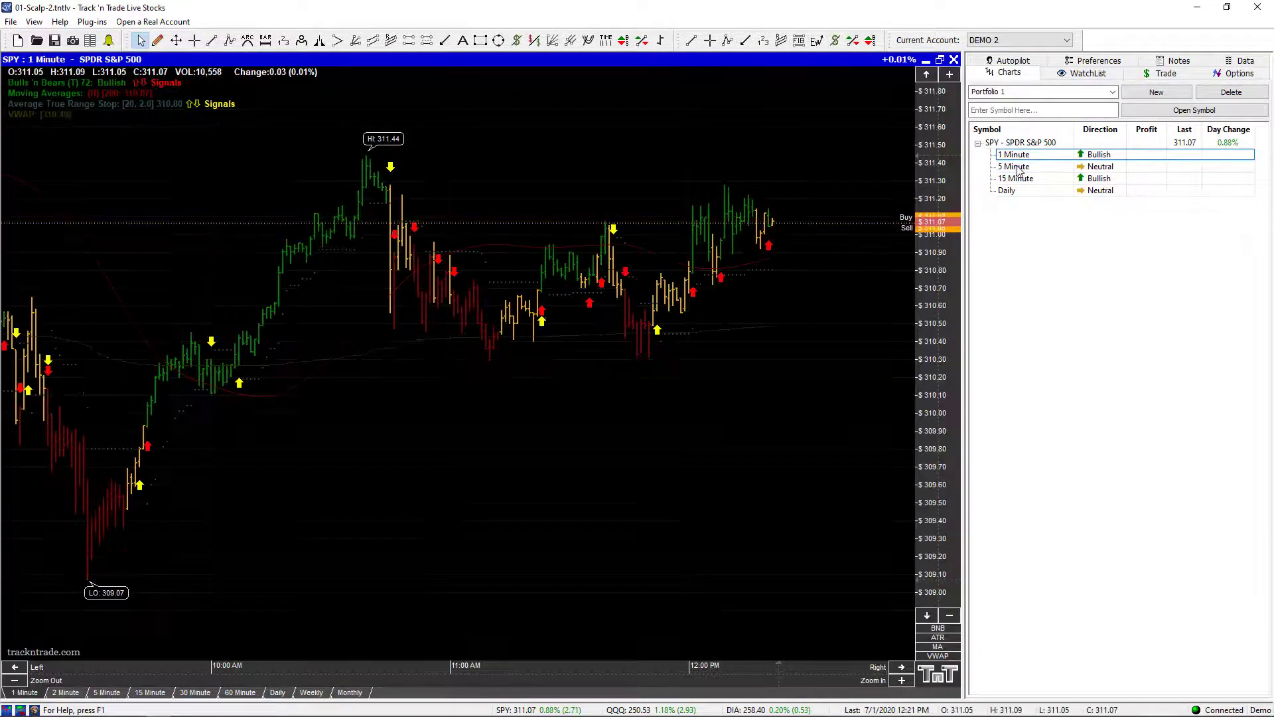
pyautogui.click(939, 60)
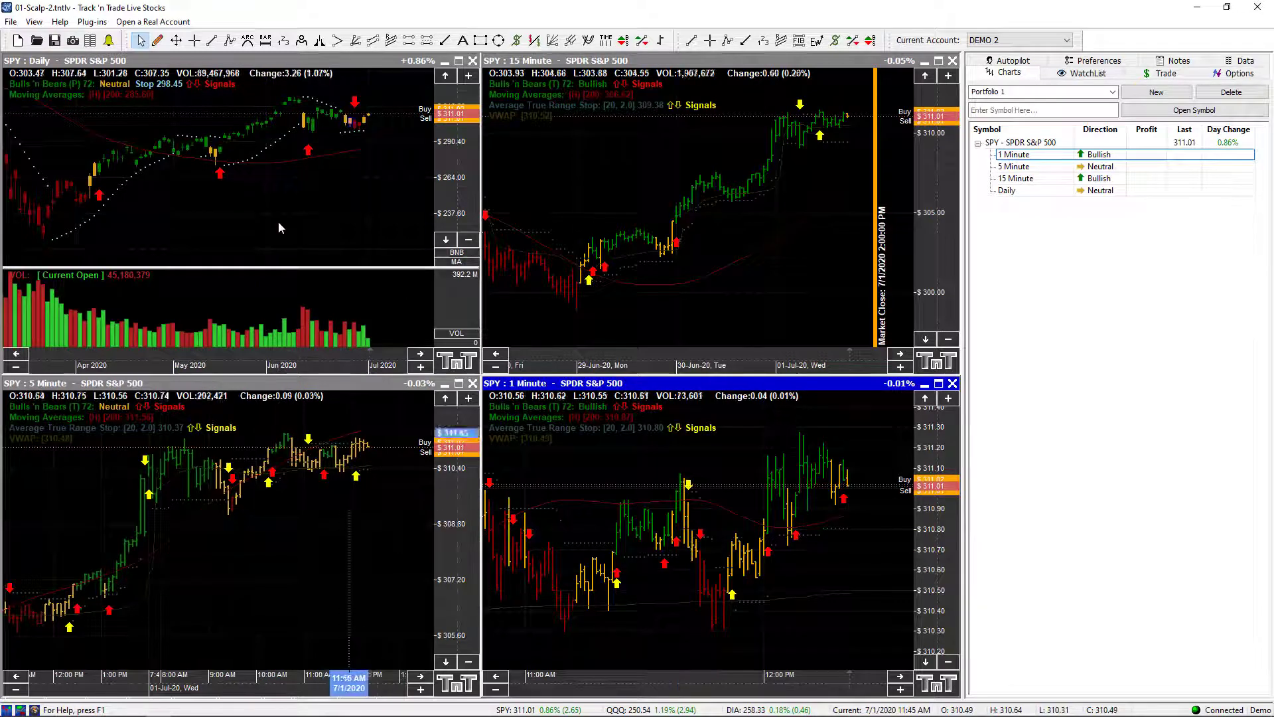
# - Save and apply the Daily chart's settings to all charts, then rescale the 15-minute bars
pyautogui.click(336, 171)
pyautogui.rightClick(336, 175)
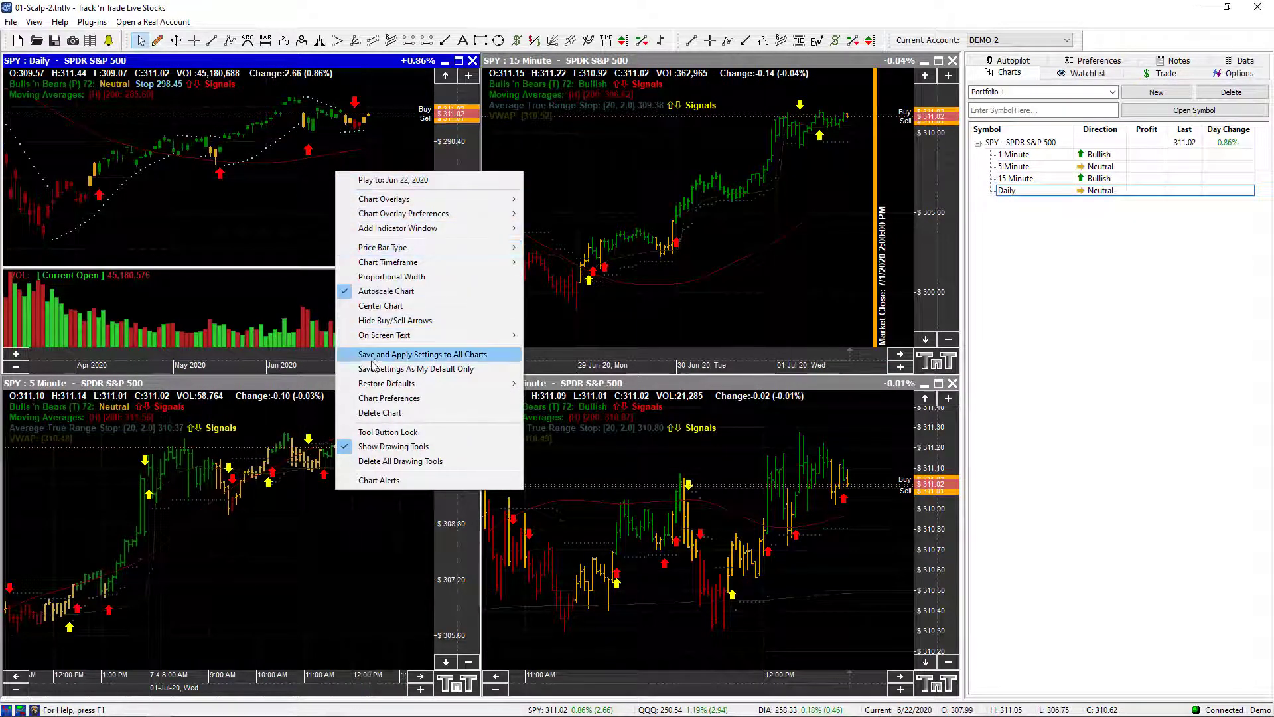
pyautogui.click(462, 357)
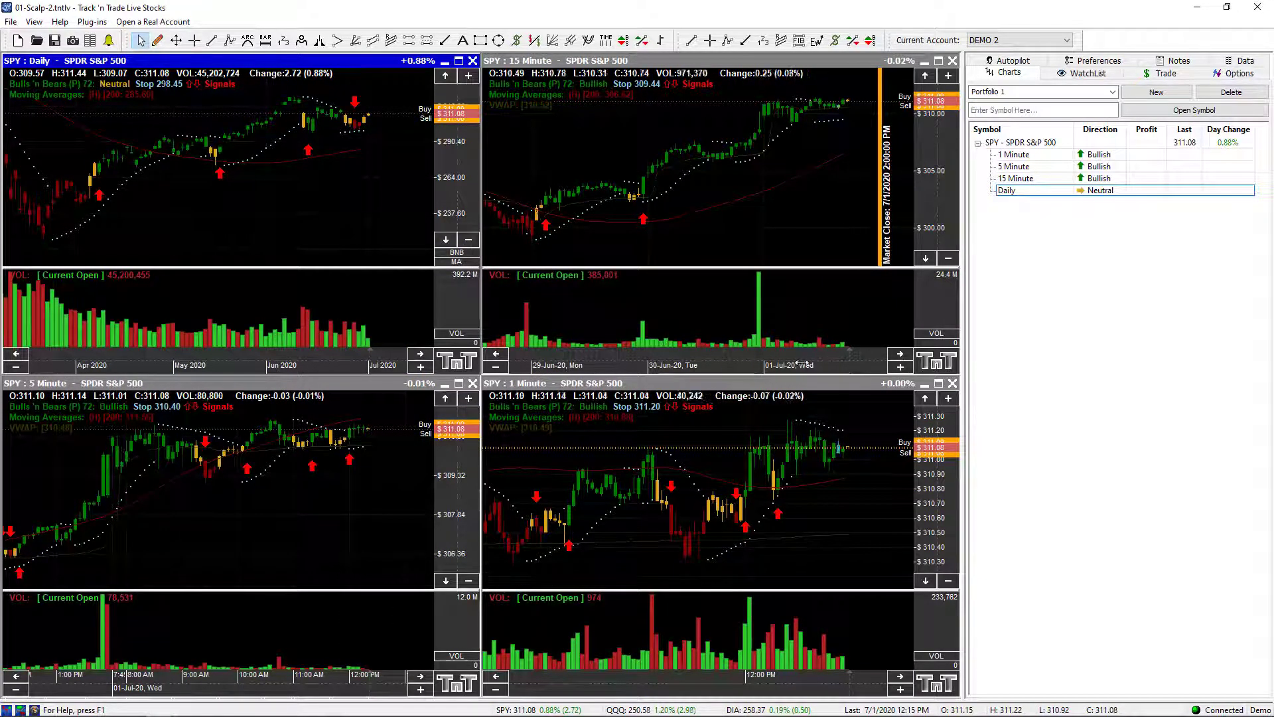
pyautogui.moveTo(751, 236); pyautogui.dragTo(699, 237)
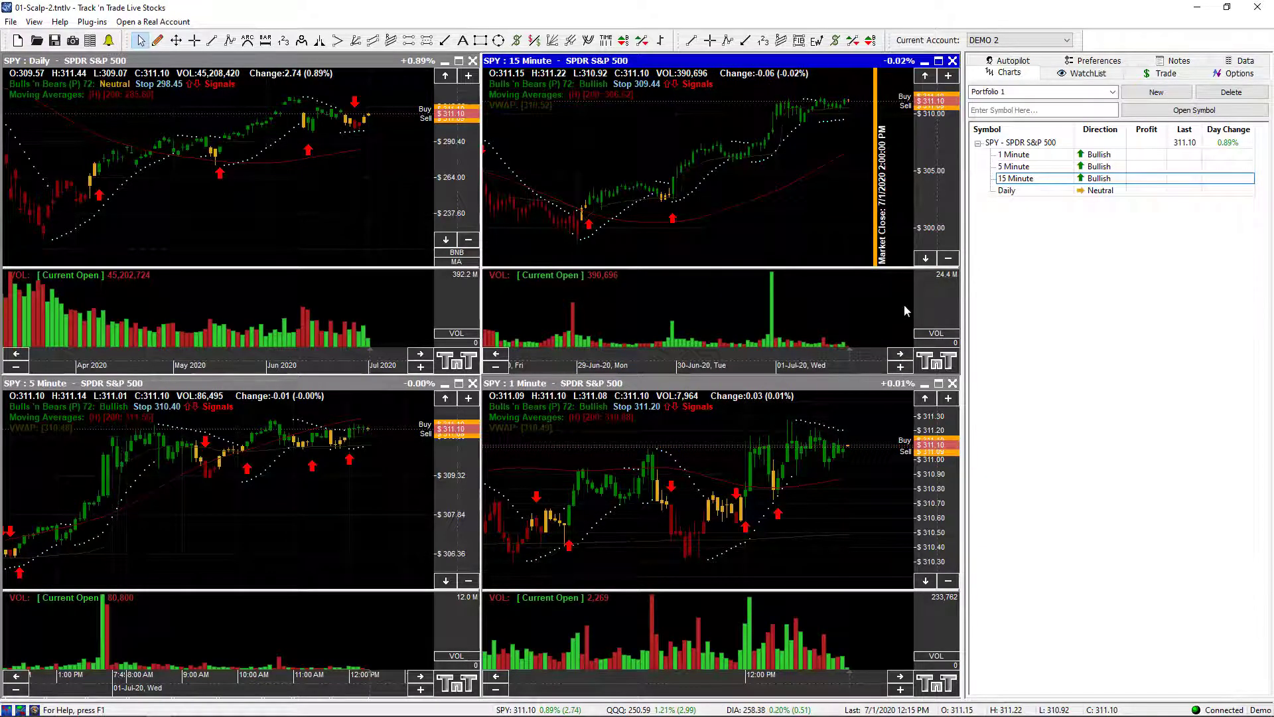
# - In Preferences, switch off single-chart zoom and scroll buttons, keeping them shown in multi-chart mode
pyautogui.click(1098, 66)
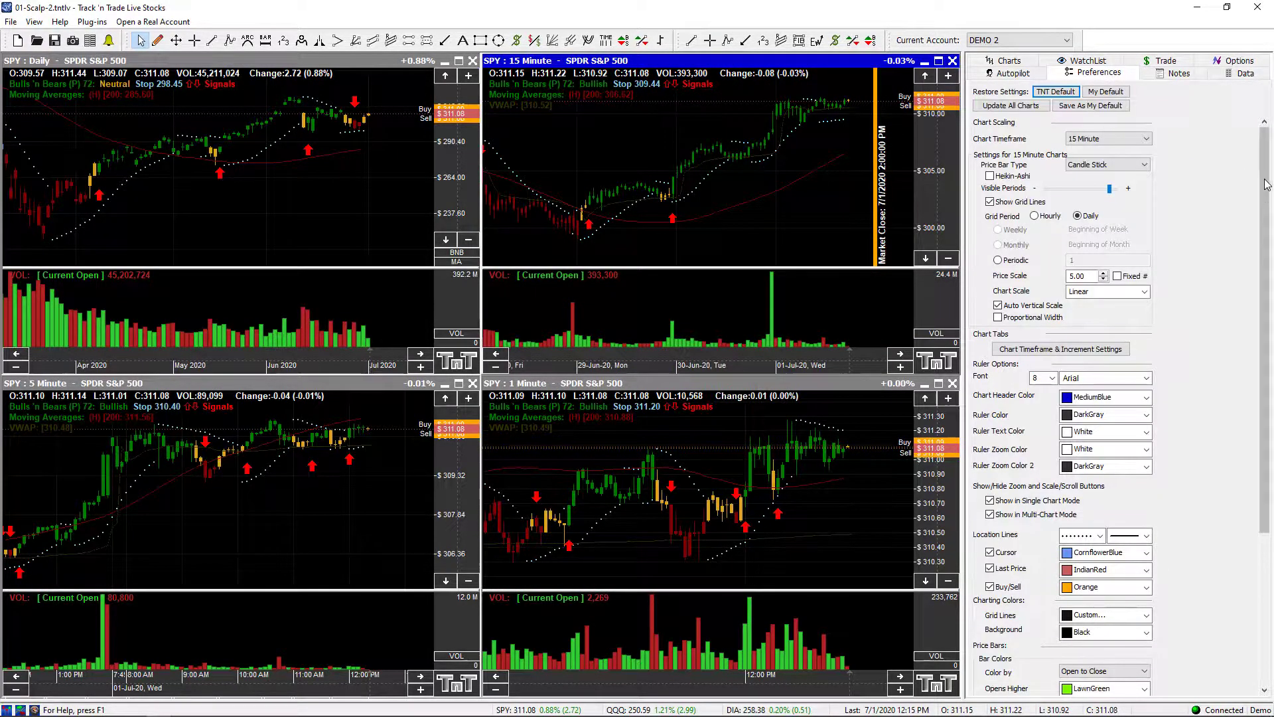
pyautogui.scroll(-3, 1258, 340)
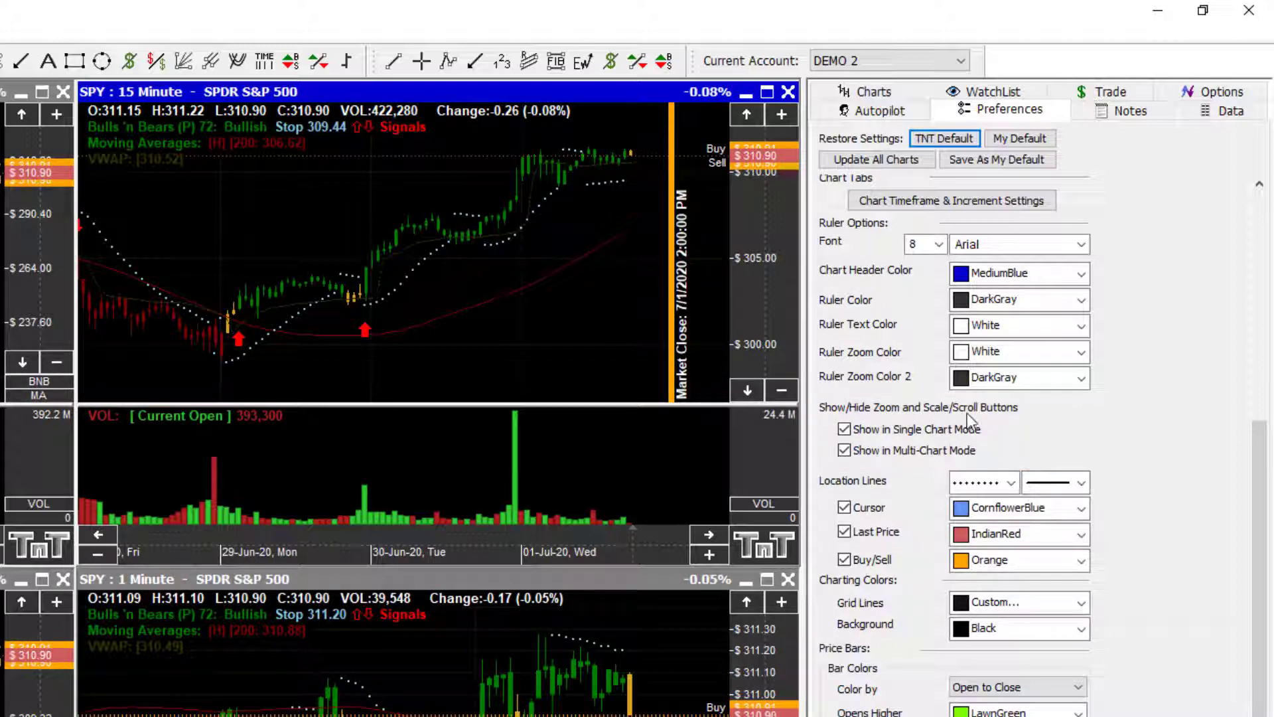
pyautogui.click(844, 430)
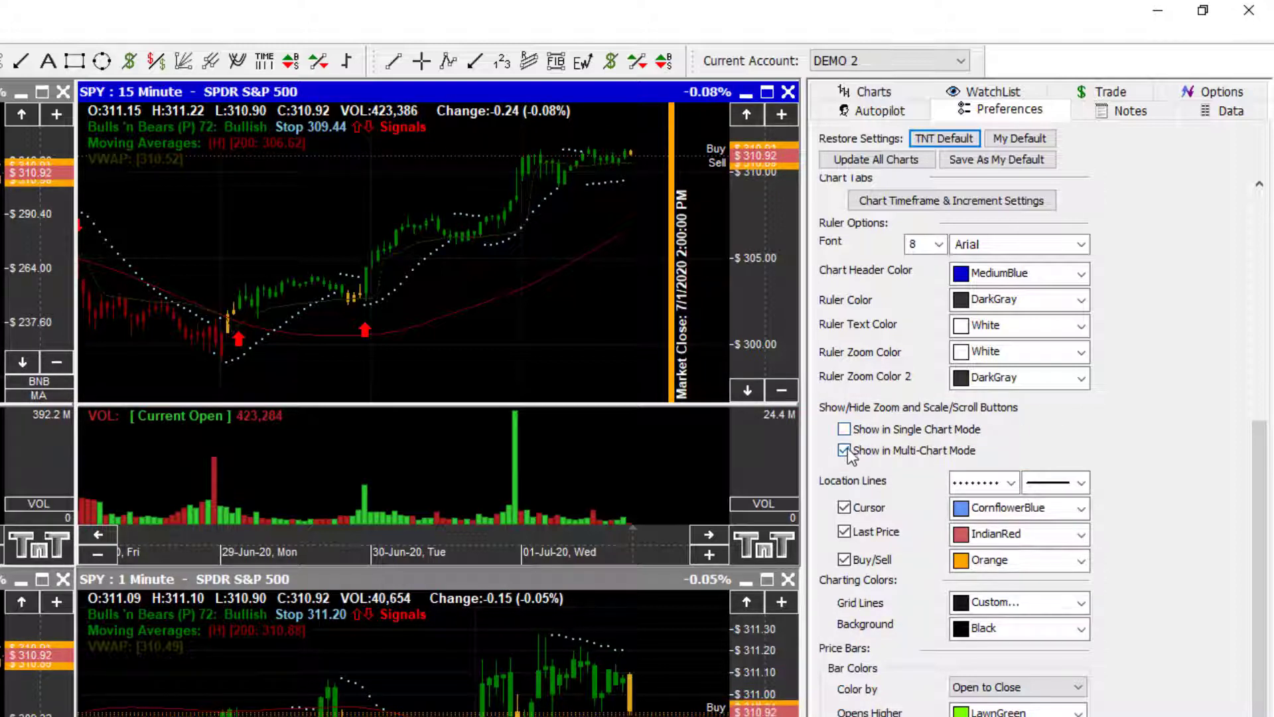
pyautogui.click(845, 451)
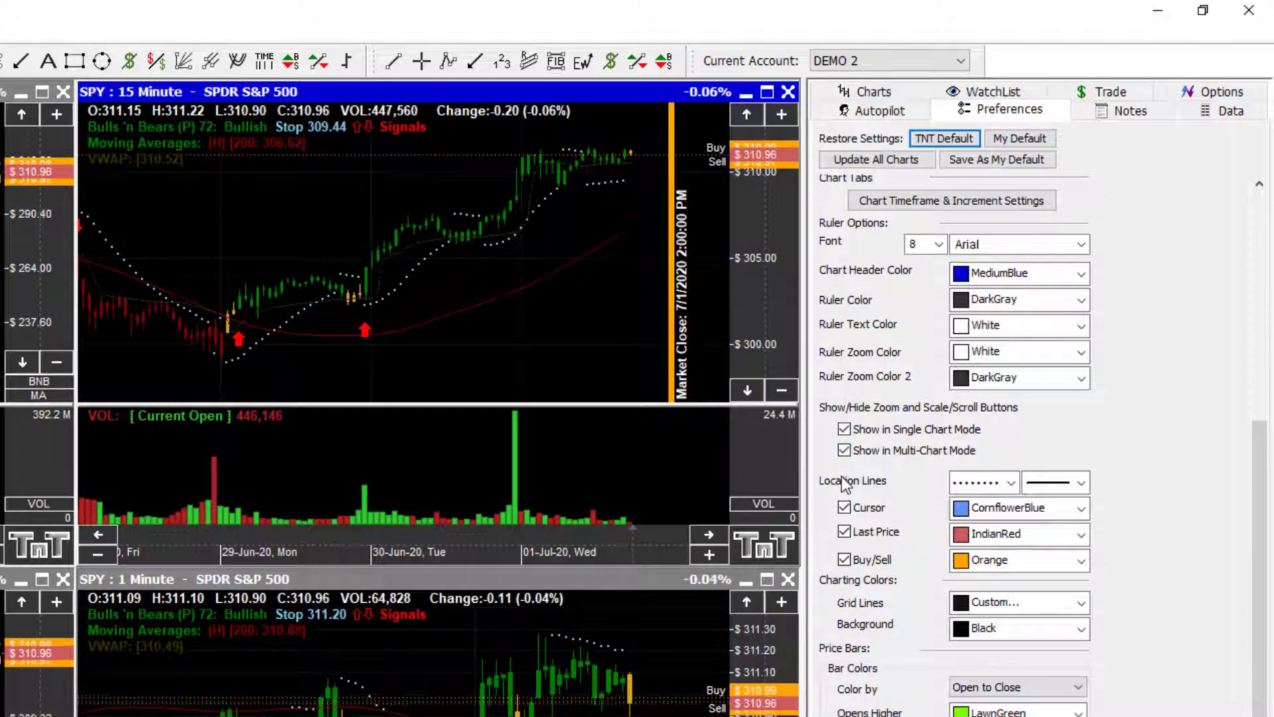
pyautogui.click(844, 452)
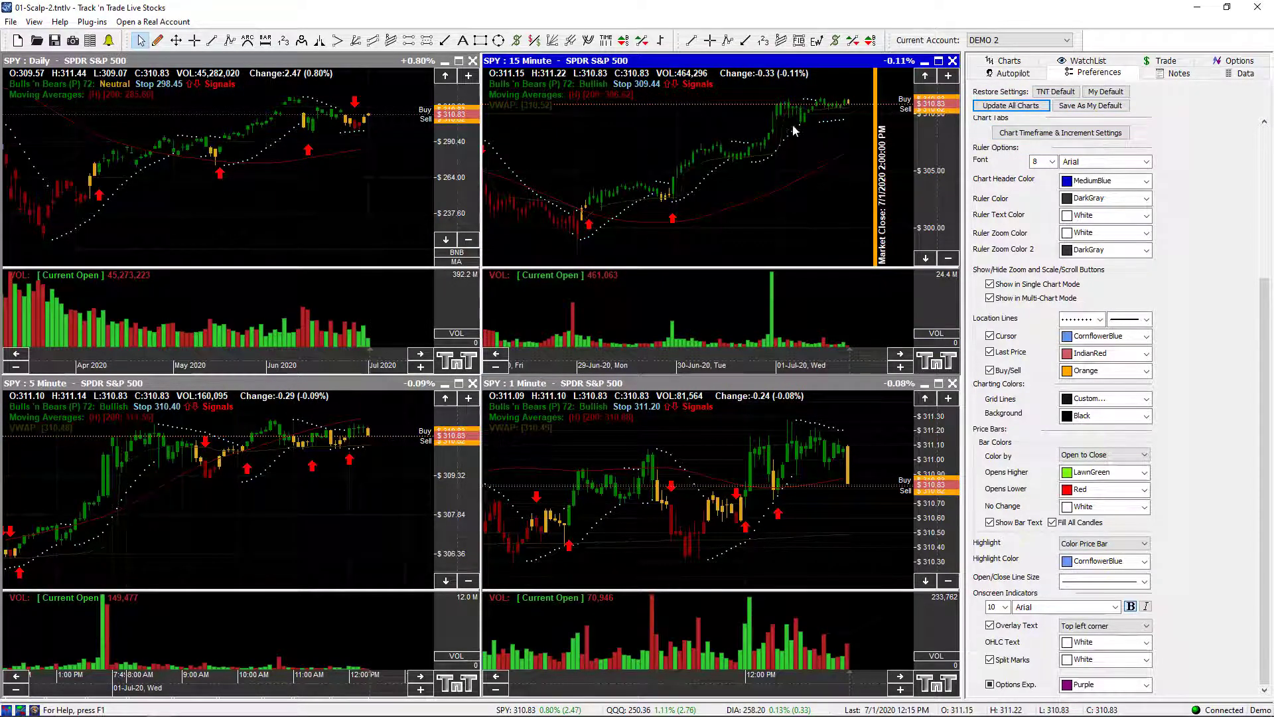
# - Maximize the 15-minute SPY chart and rescale its price axis to about $290–$335
pyautogui.rightClick(796, 161)
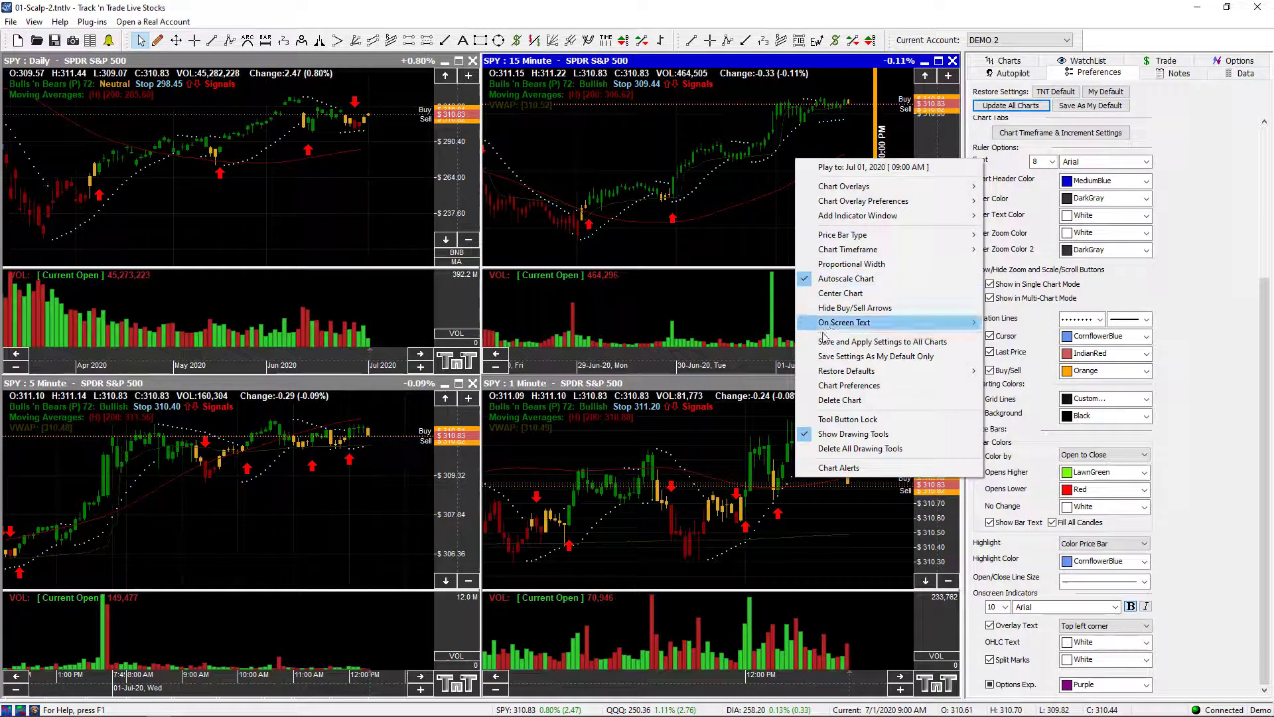
pyautogui.click(758, 212)
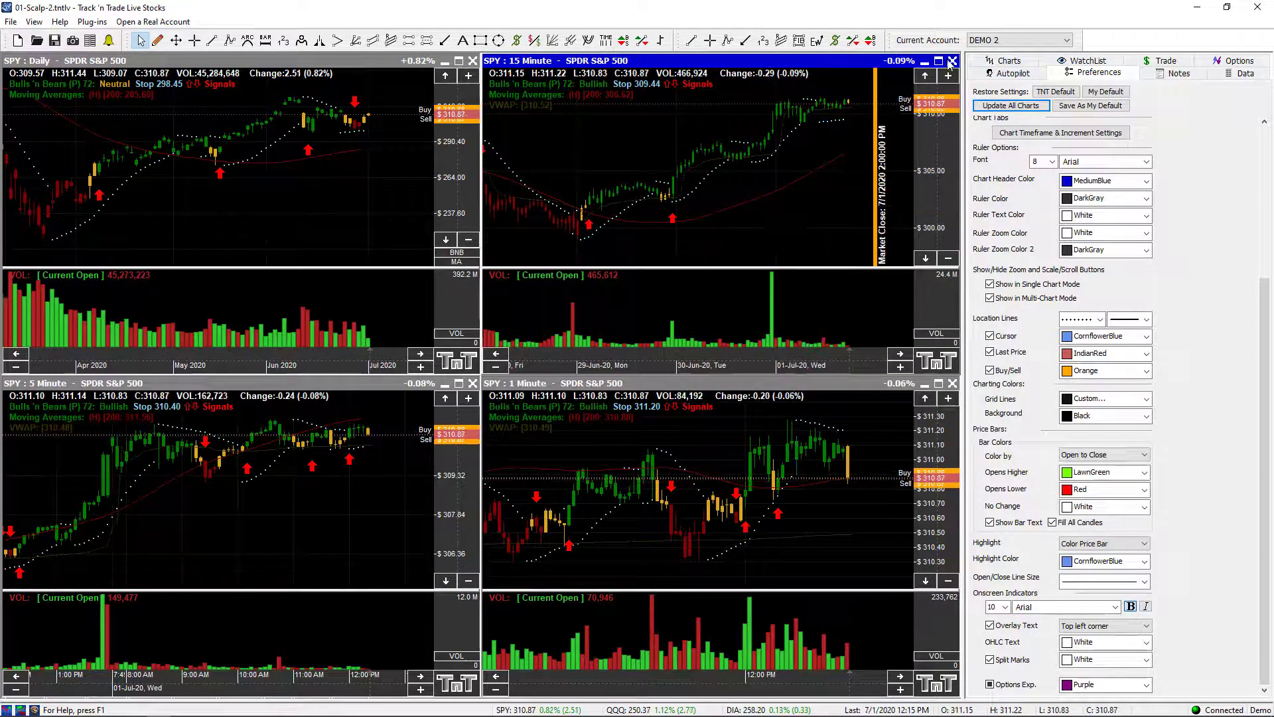
pyautogui.doubleClick(907, 145)
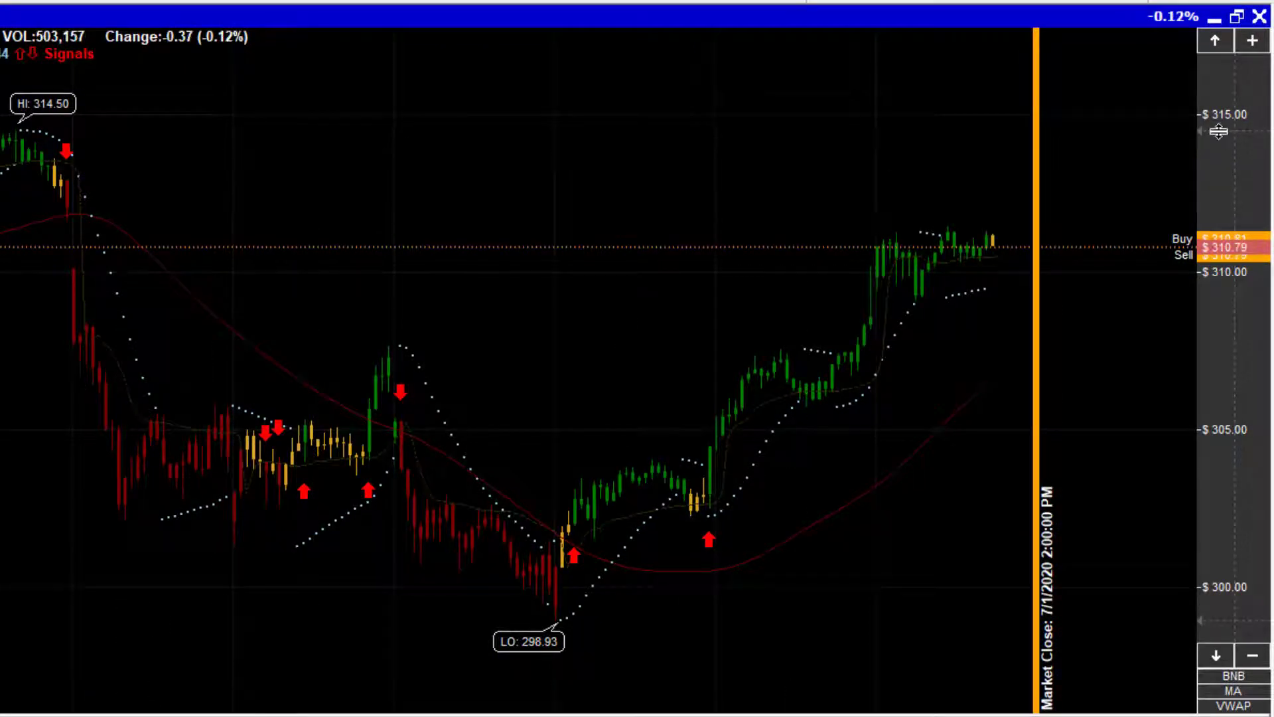
pyautogui.moveTo(1218, 131); pyautogui.dragTo(1217, 335)
pyautogui.moveTo(1215, 620); pyautogui.dragTo(1226, 496)
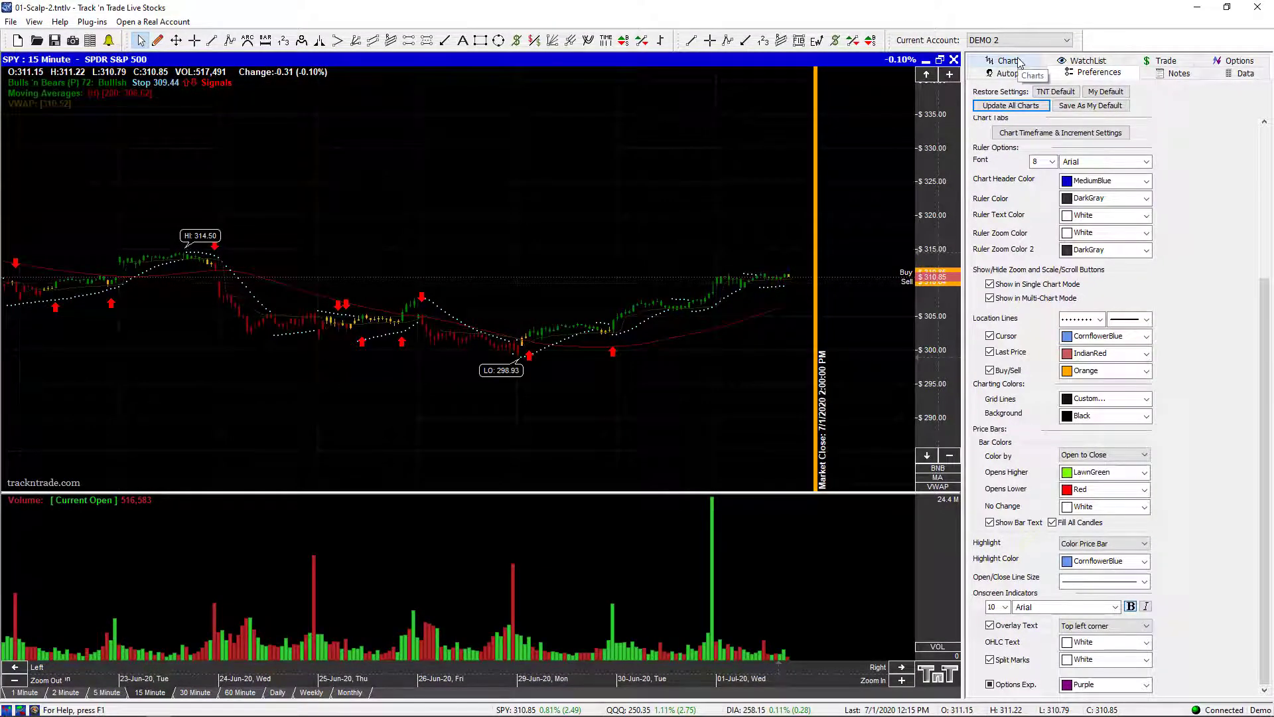
# - From the tiled view, apply the 15-minute chart's settings to all four charts, then maximize it again
pyautogui.click(1019, 62)
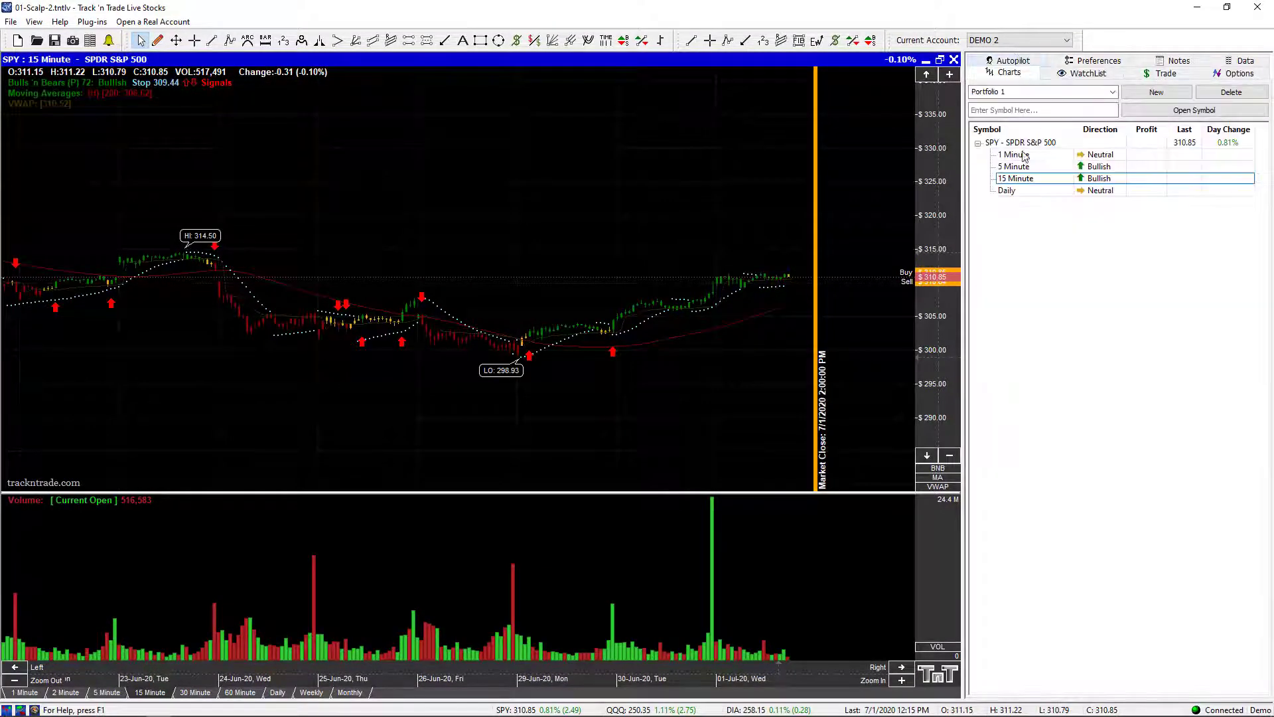
pyautogui.click(940, 60)
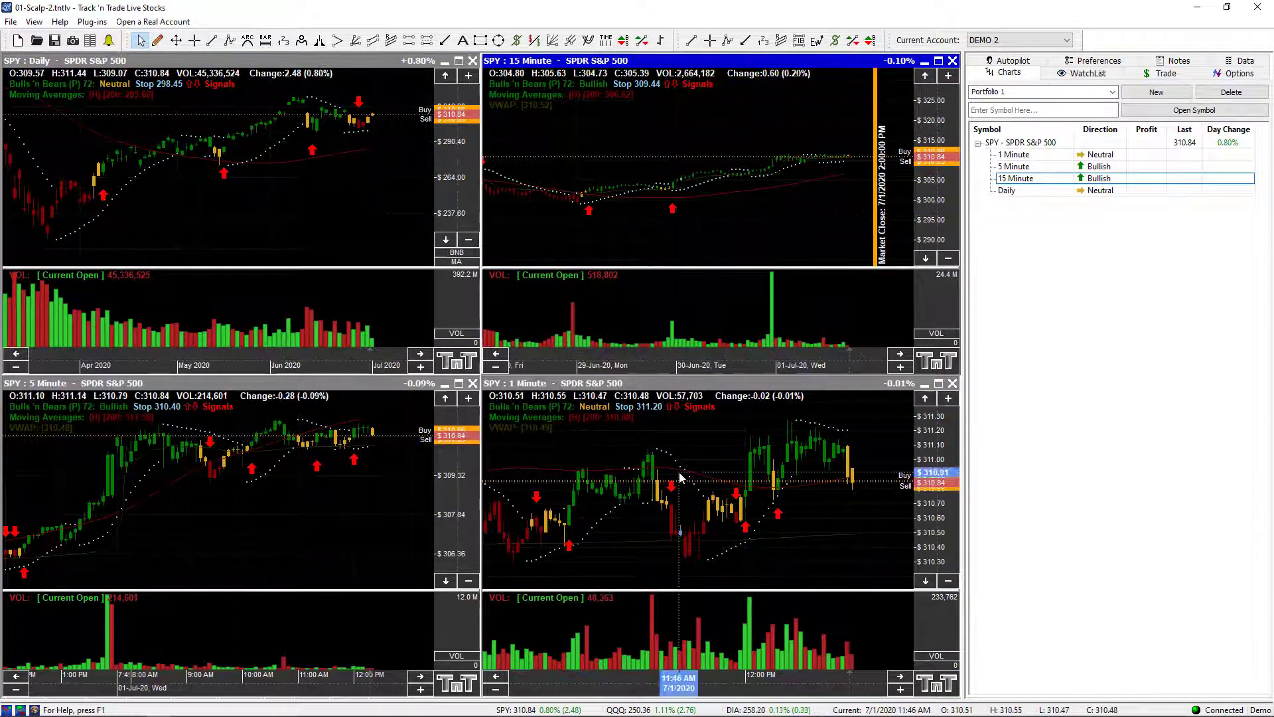
pyautogui.rightClick(740, 242)
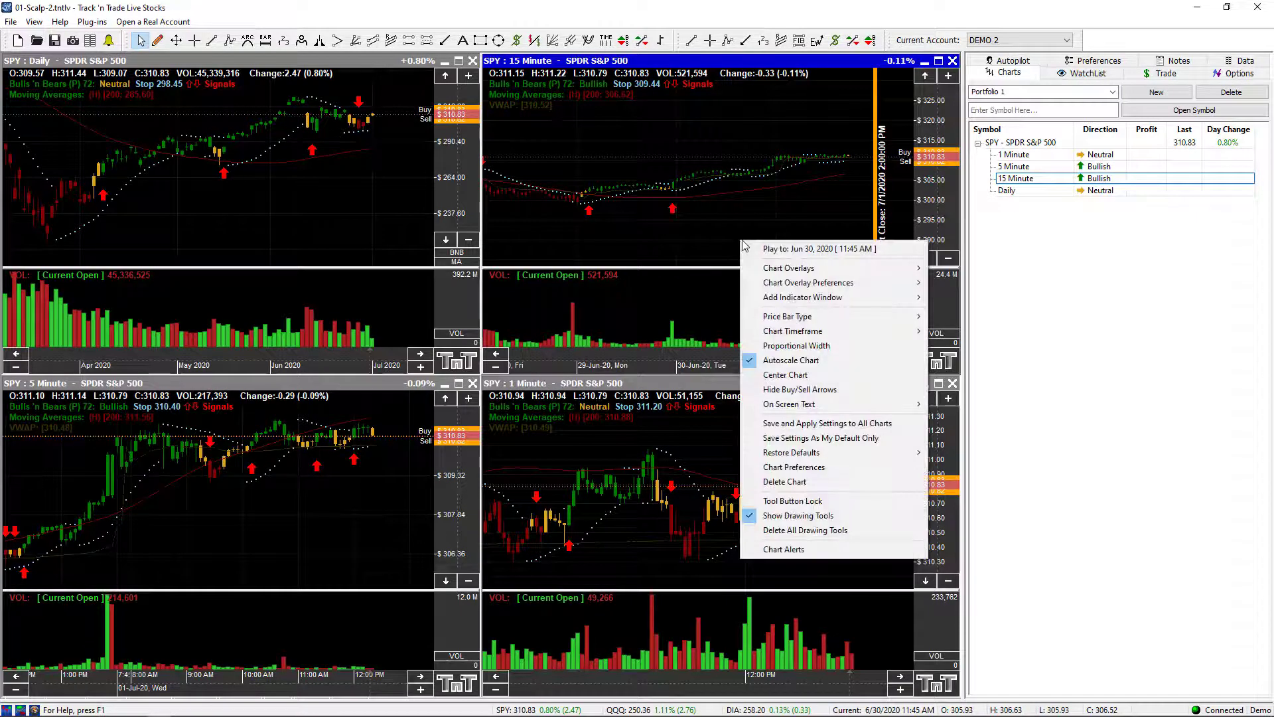
pyautogui.click(779, 424)
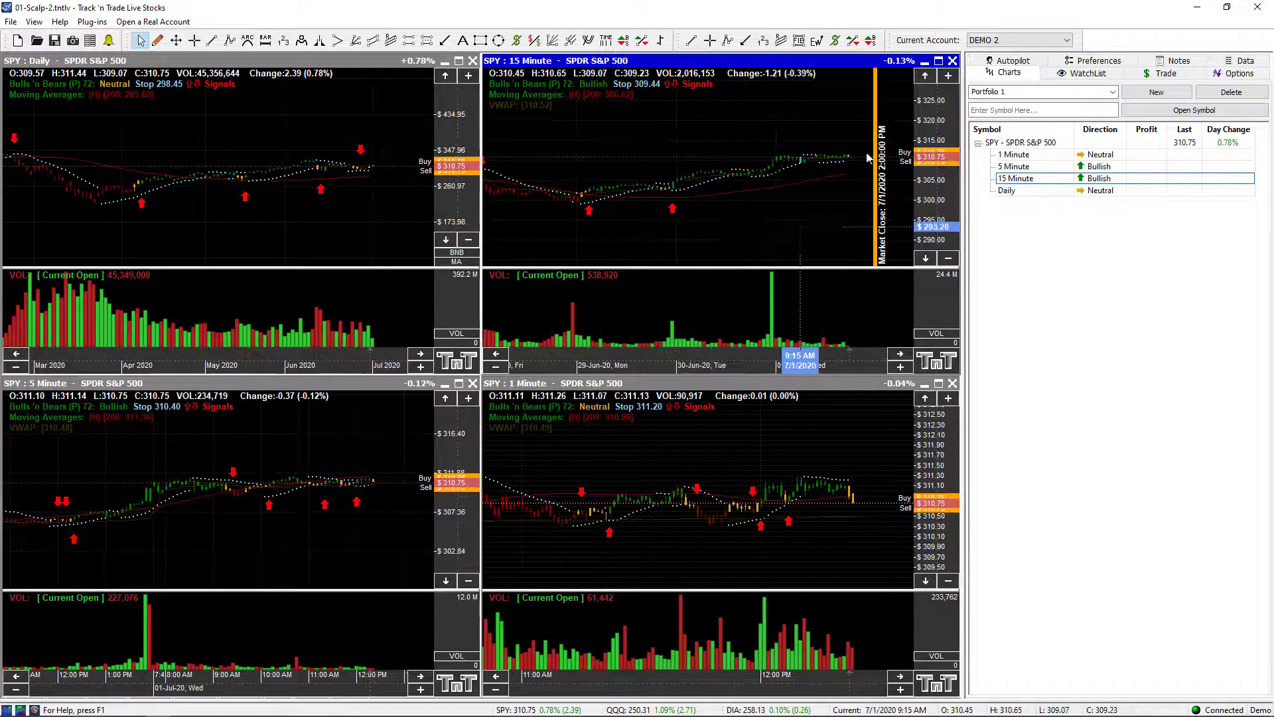
pyautogui.click(938, 61)
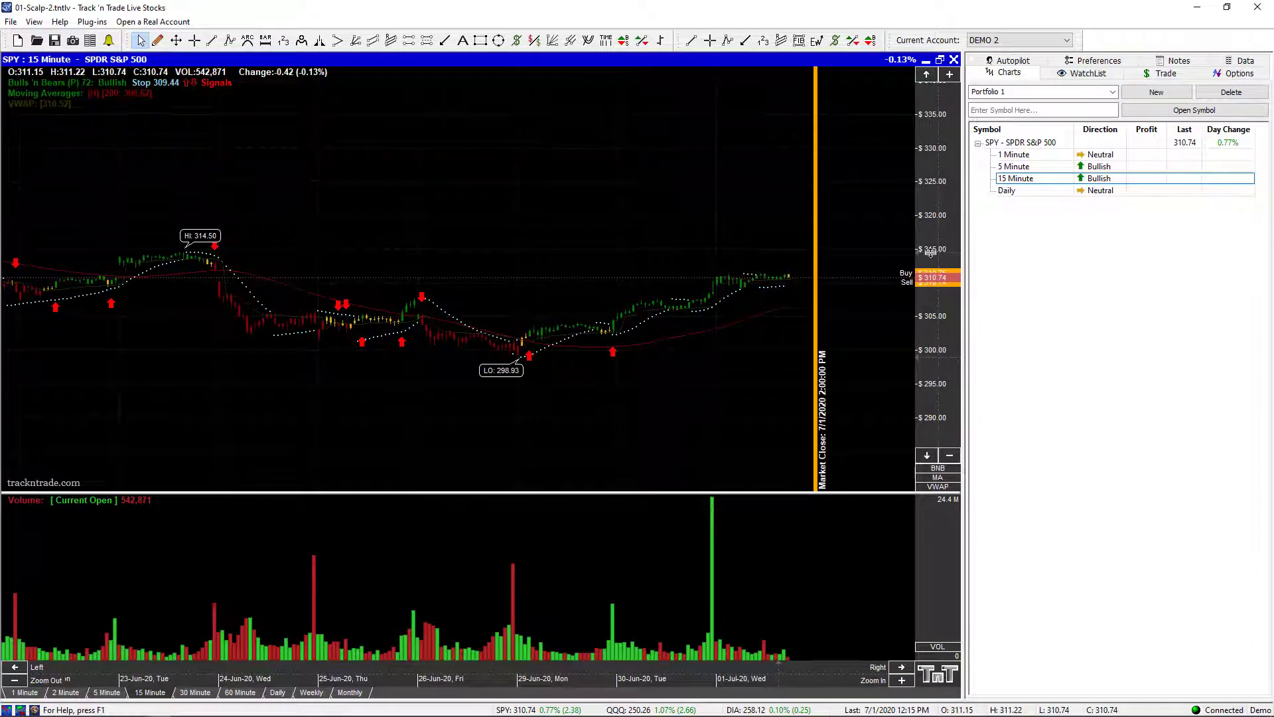
# - Stretch the chart to about $300–$315, pan for space after the latest bars, and save as default
pyautogui.moveTo(929, 251); pyautogui.dragTo(929, 404)
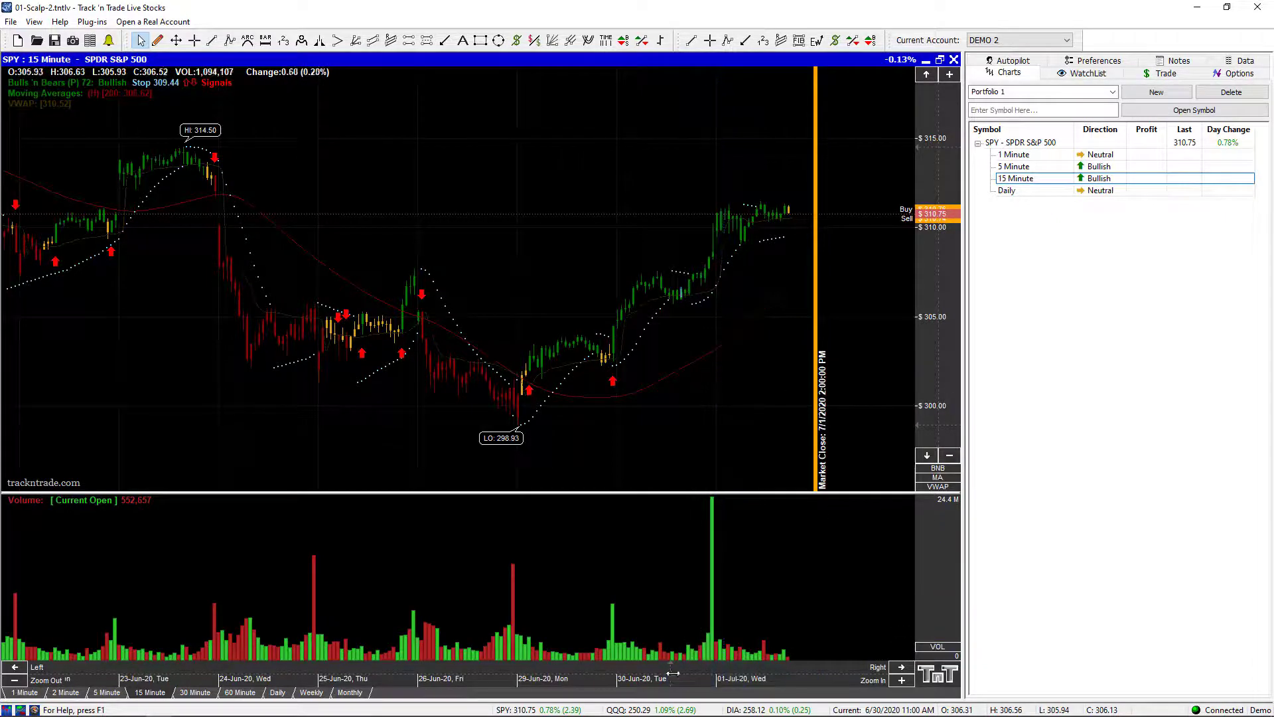
pyautogui.moveTo(773, 663); pyautogui.dragTo(670, 657)
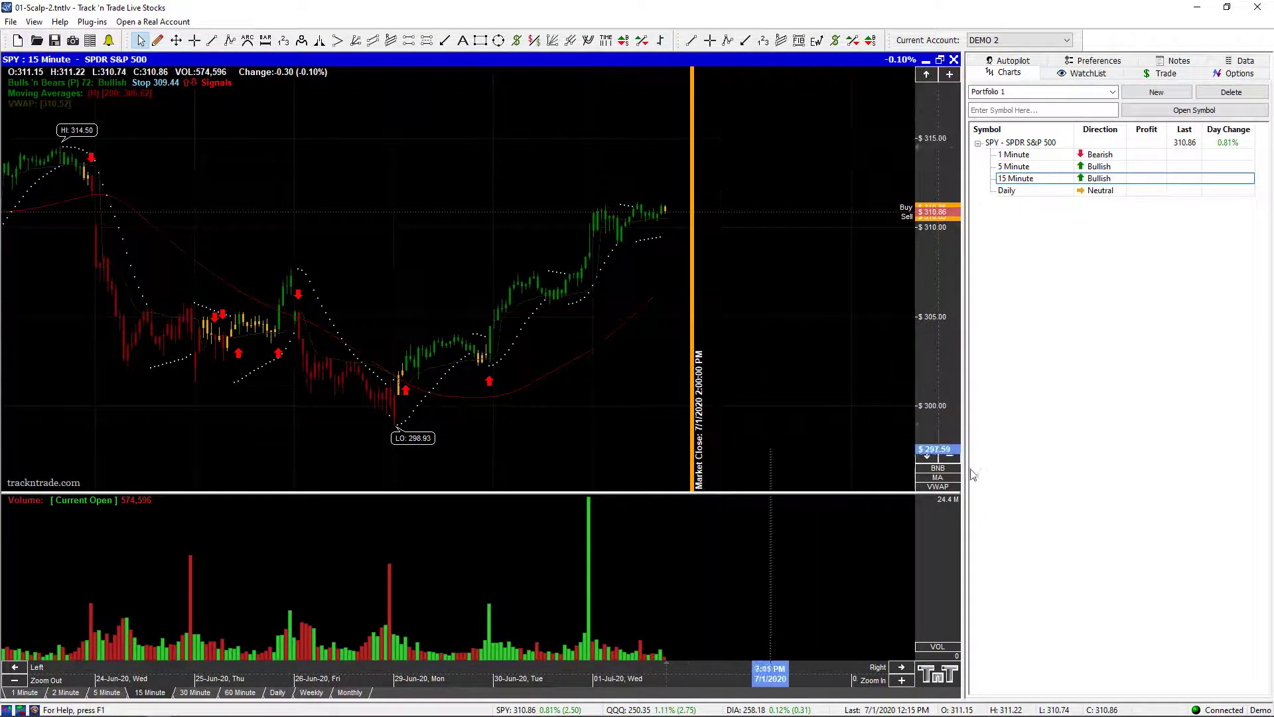
pyautogui.rightClick(560, 125)
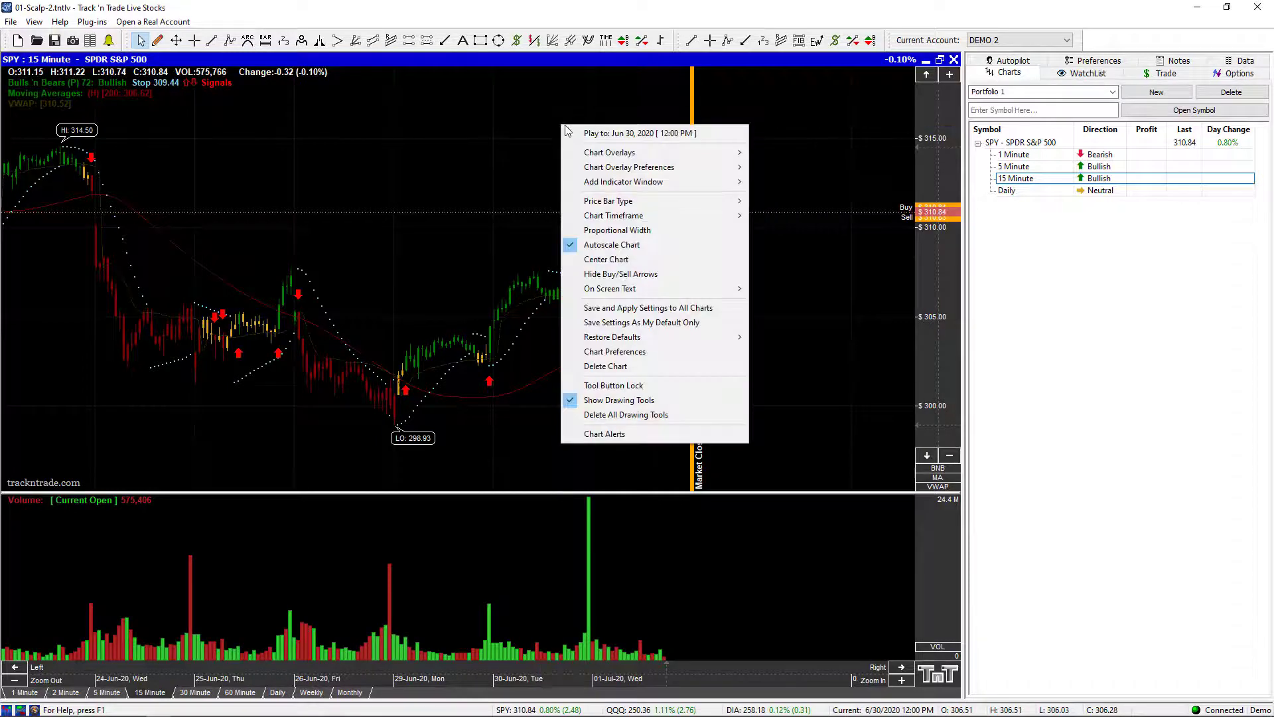
pyautogui.click(612, 309)
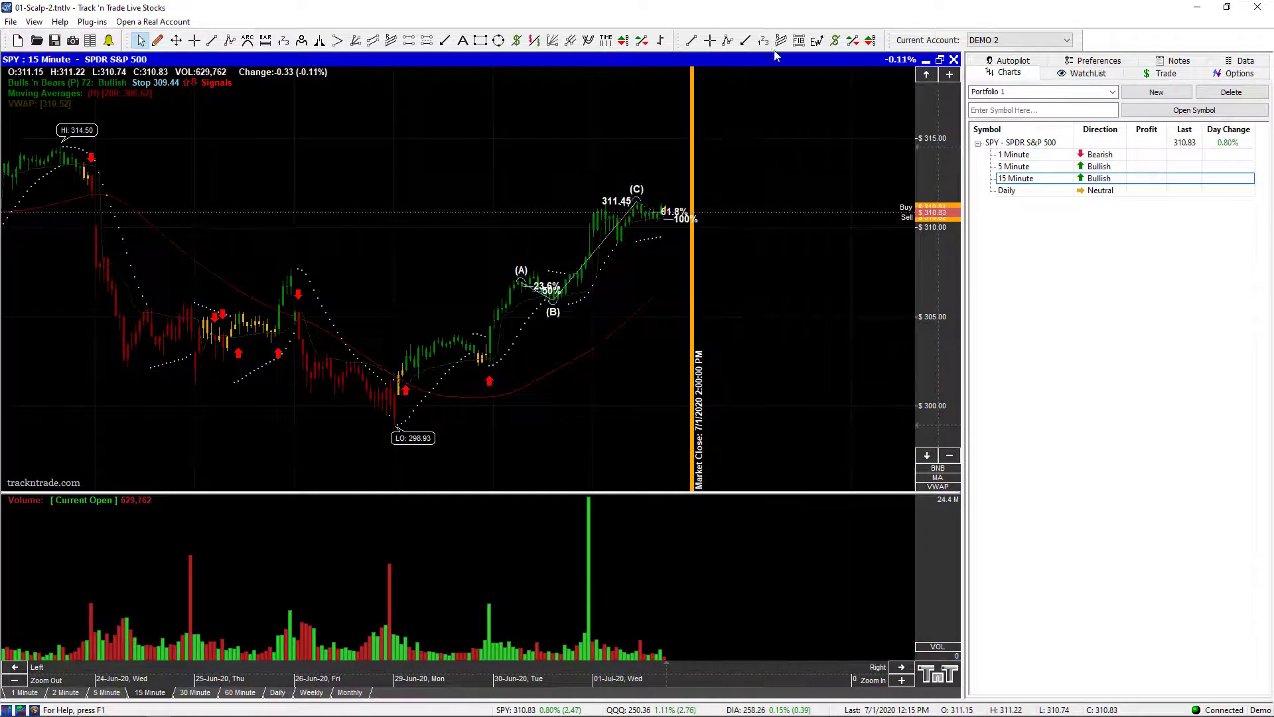
# - Draw a Fibonacci retracement from the 298.74 low up to the 311.53 high
pyautogui.moveTo(387, 428); pyautogui.dragTo(837, 199)
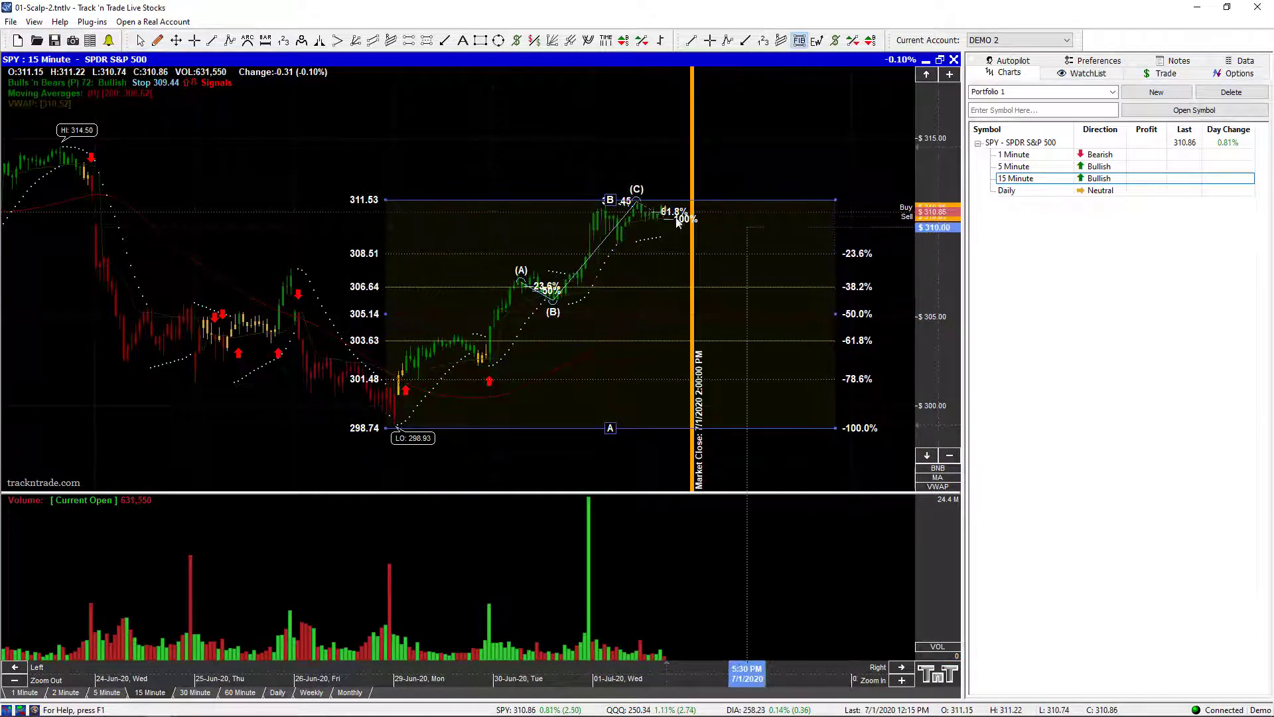